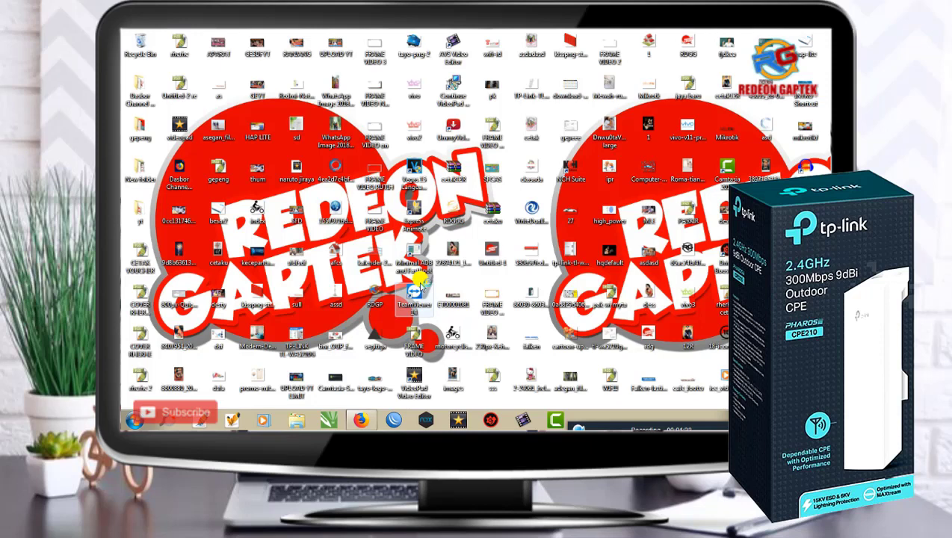
Open the Local Area Connection's IPv4 properties through the Network and Sharing Center
click(618, 424)
click(738, 422)
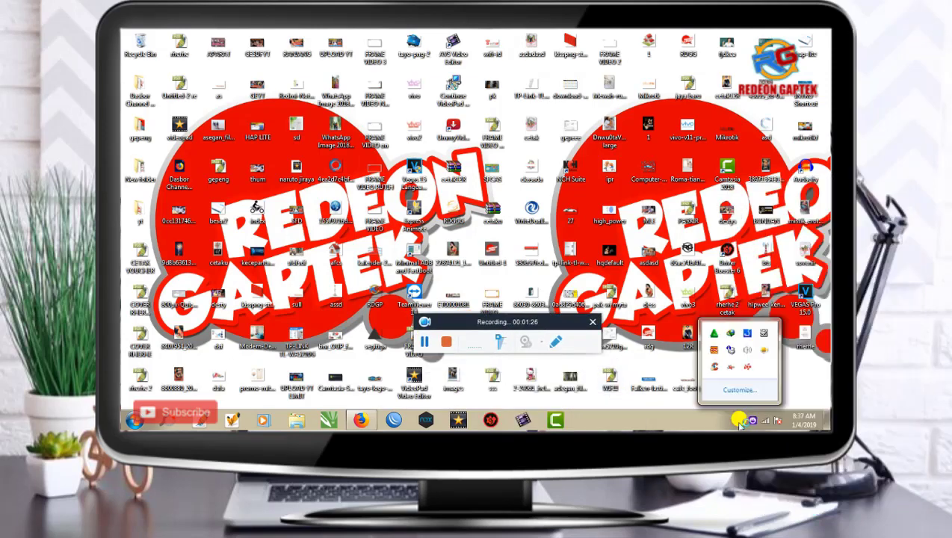
right_click(764, 421)
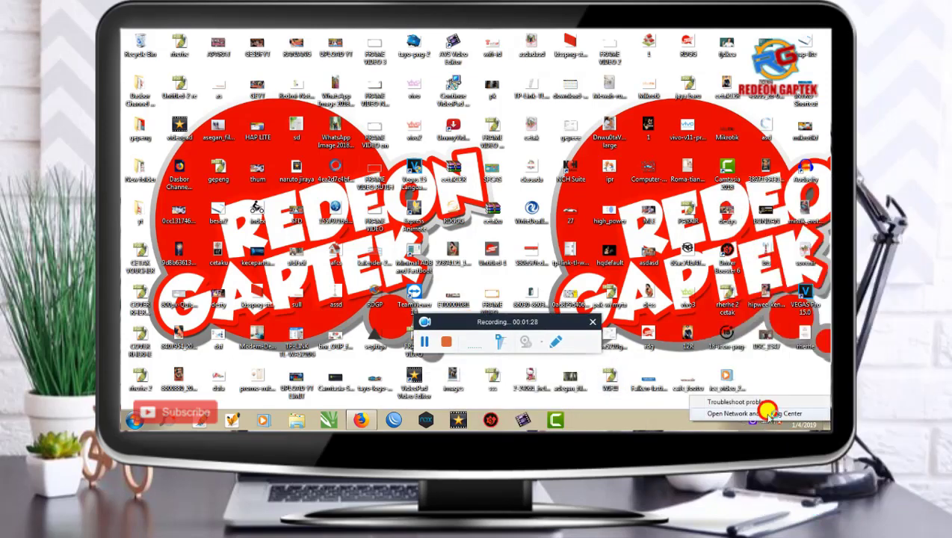
click(766, 412)
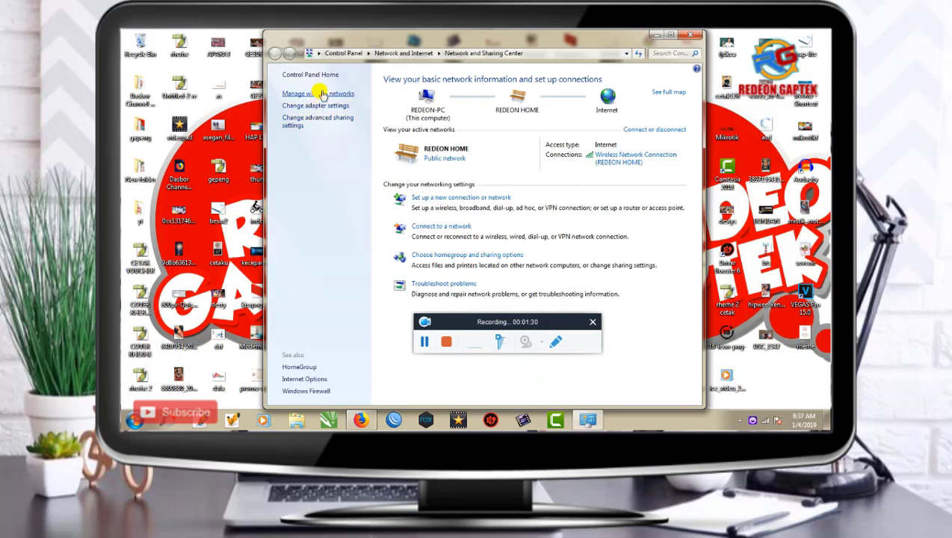
click(319, 107)
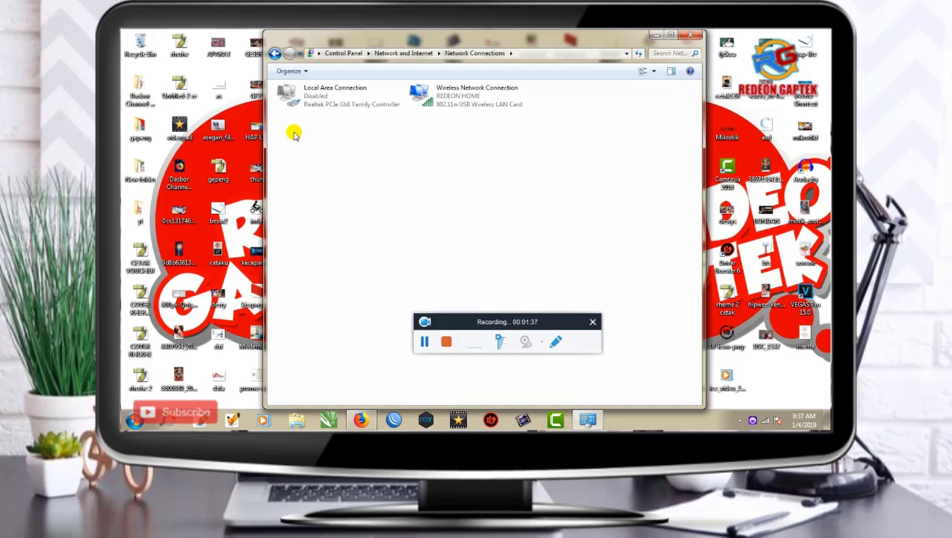
click(298, 100)
right_click(299, 105)
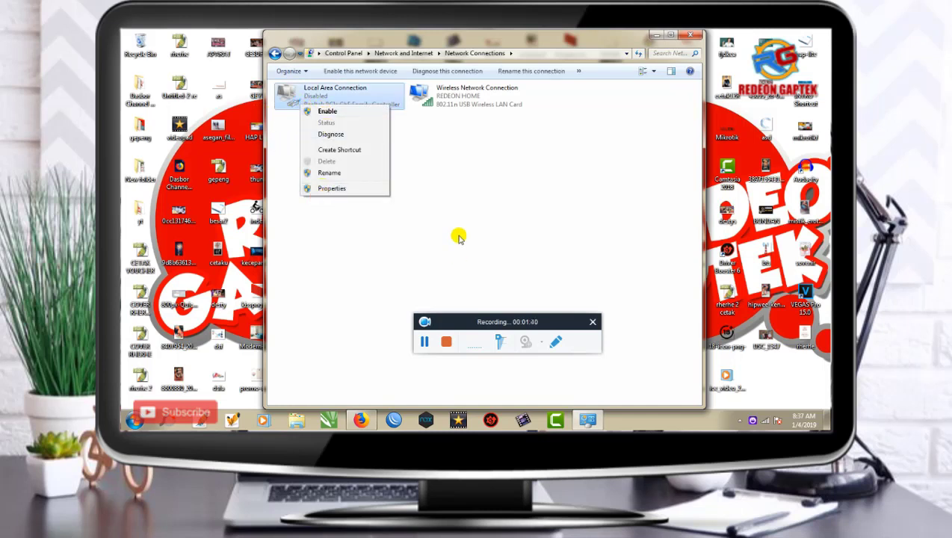
click(331, 188)
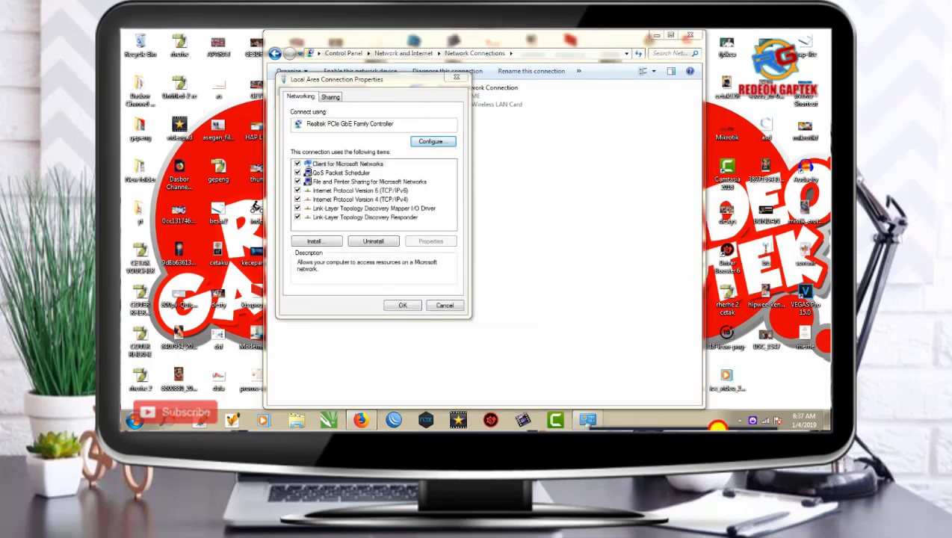
click(381, 199)
click(431, 240)
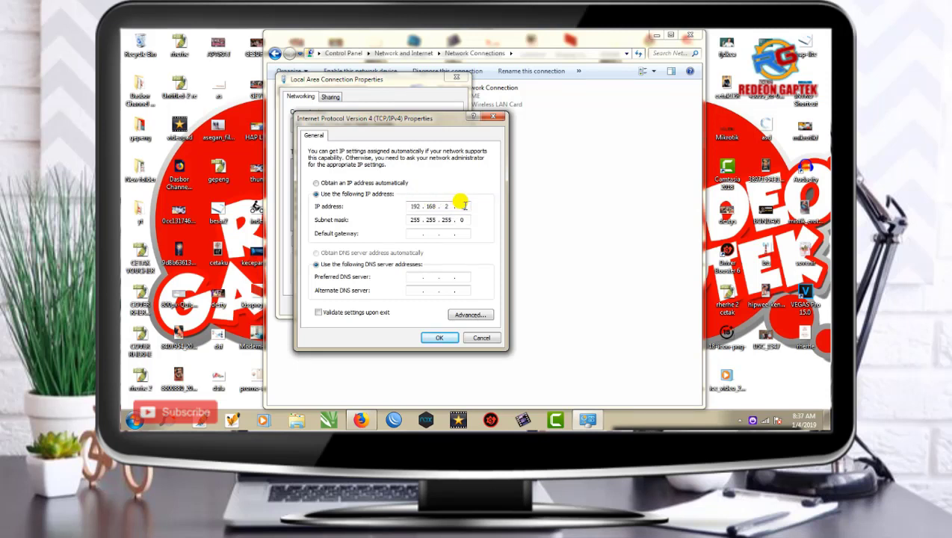
Change the IP address ending to 10, giving 192.168.2.10 with mask 255.255.255.0, and confirm
drag(464, 205, 456, 205)
key(BackSpace)
text(10)
click(440, 337)
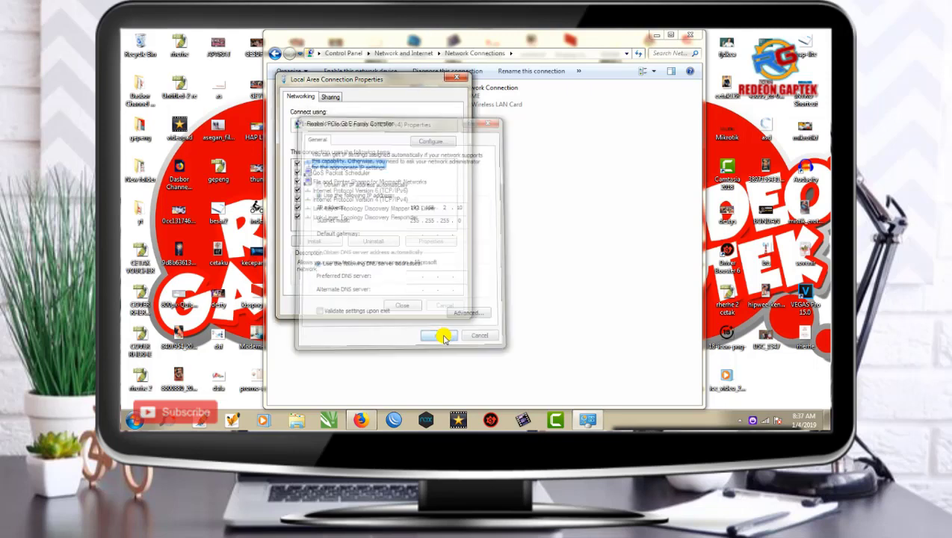
Disable the Wireless Network Connection
click(402, 306)
click(460, 112)
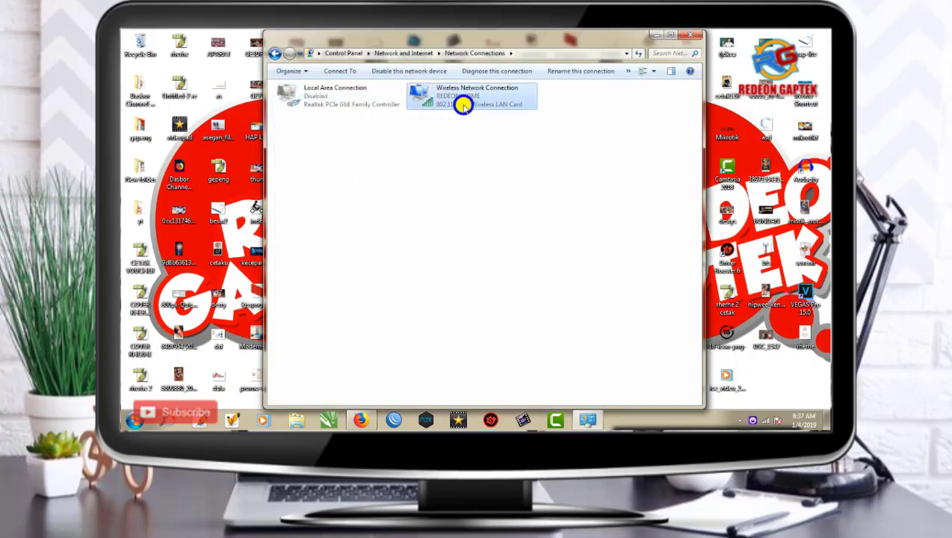
right_click(464, 111)
click(487, 115)
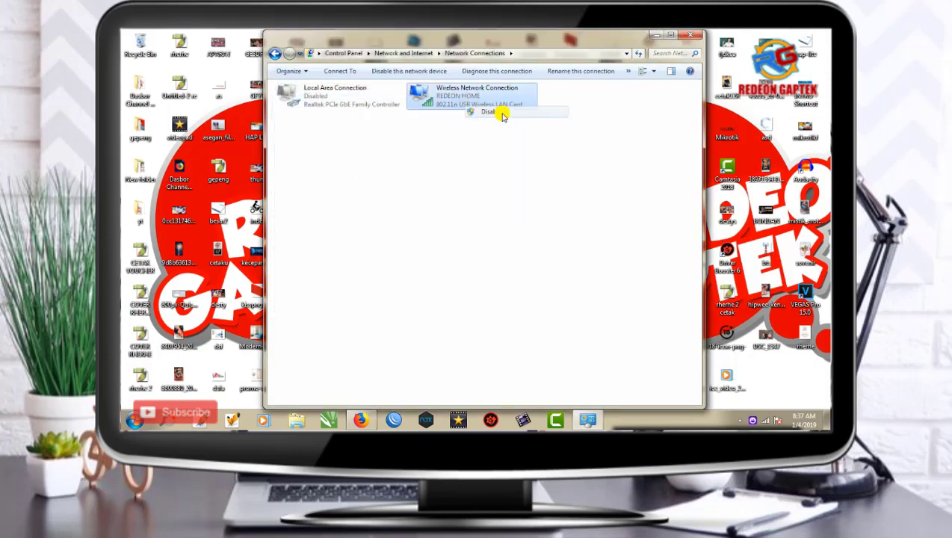
Enable the Local Area Connection and return to Firefox
click(314, 91)
right_click(309, 95)
click(336, 99)
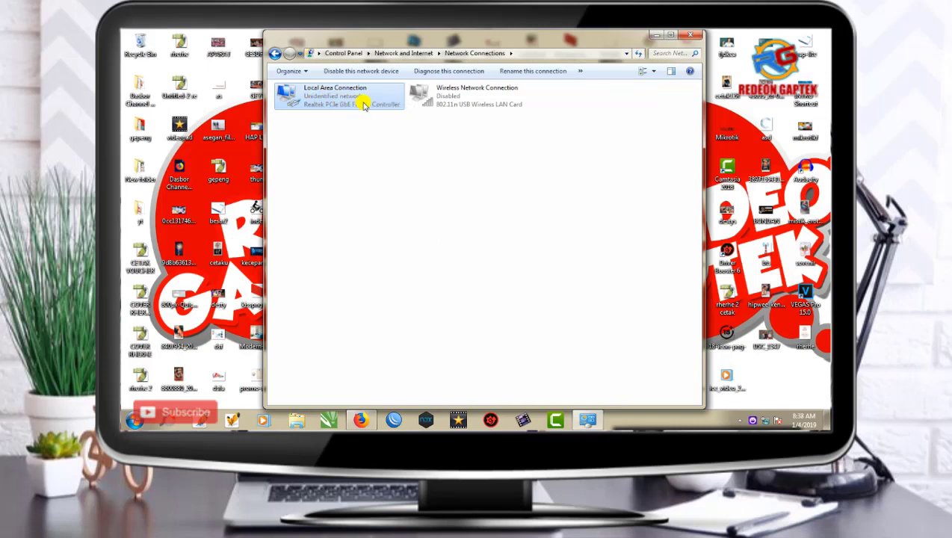
click(360, 419)
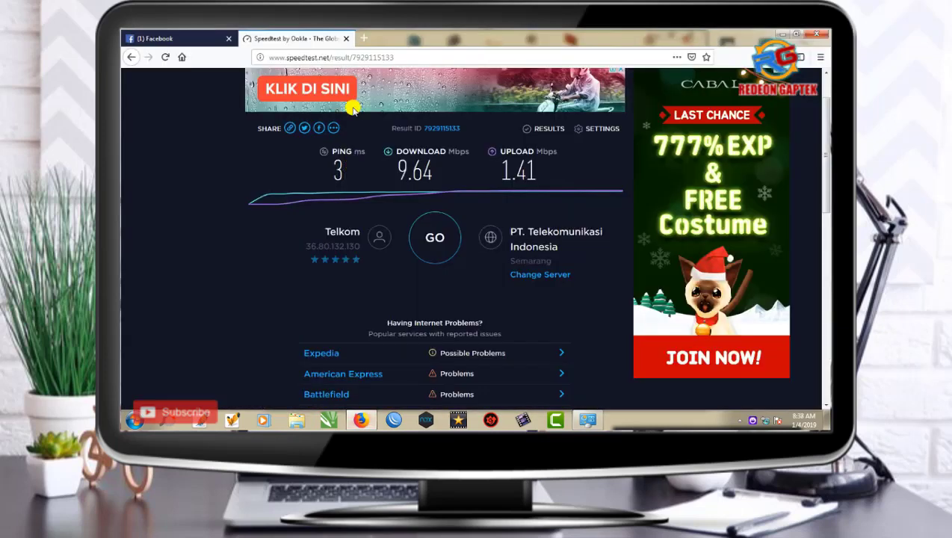
Close the Speedtest and Facebook tabs and load 192.168.2.1 in a new tab
click(347, 38)
click(244, 36)
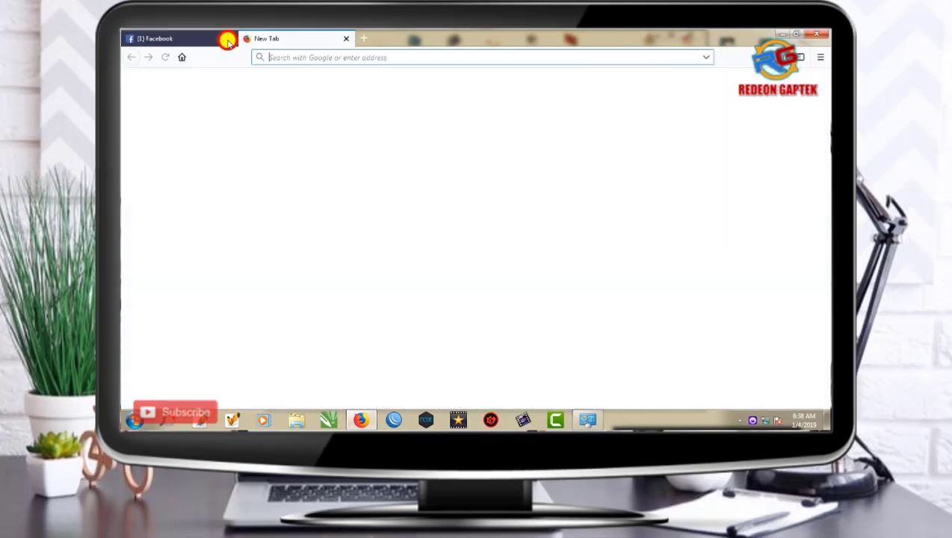
click(228, 38)
click(288, 58)
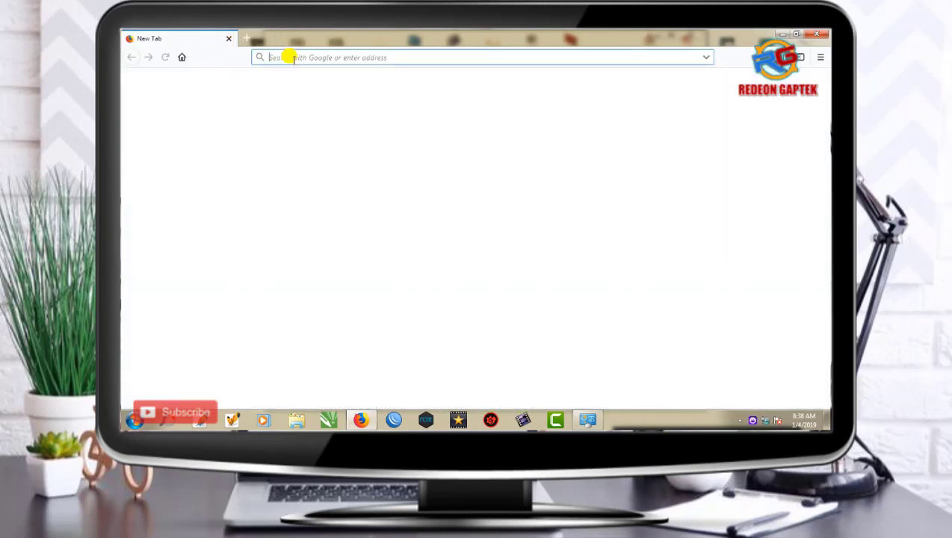
text(192)
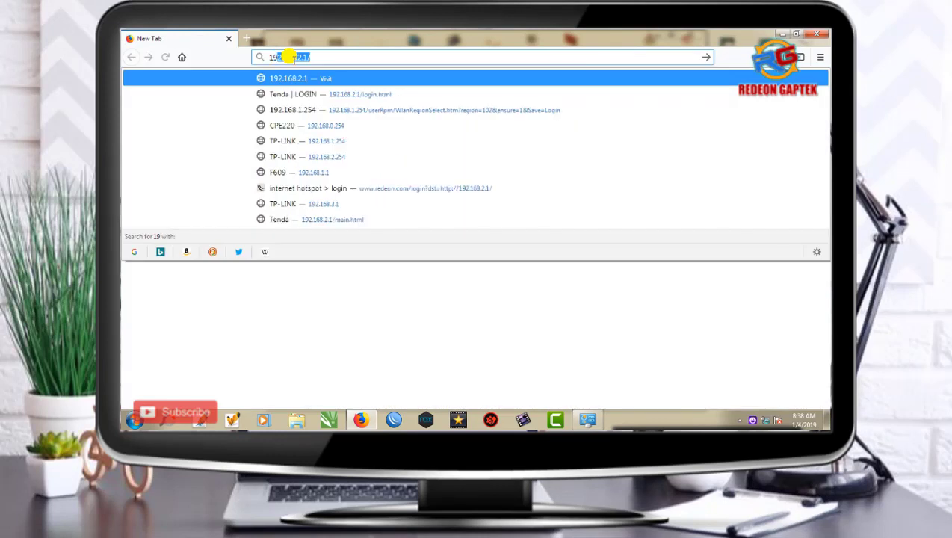
text(.168.)
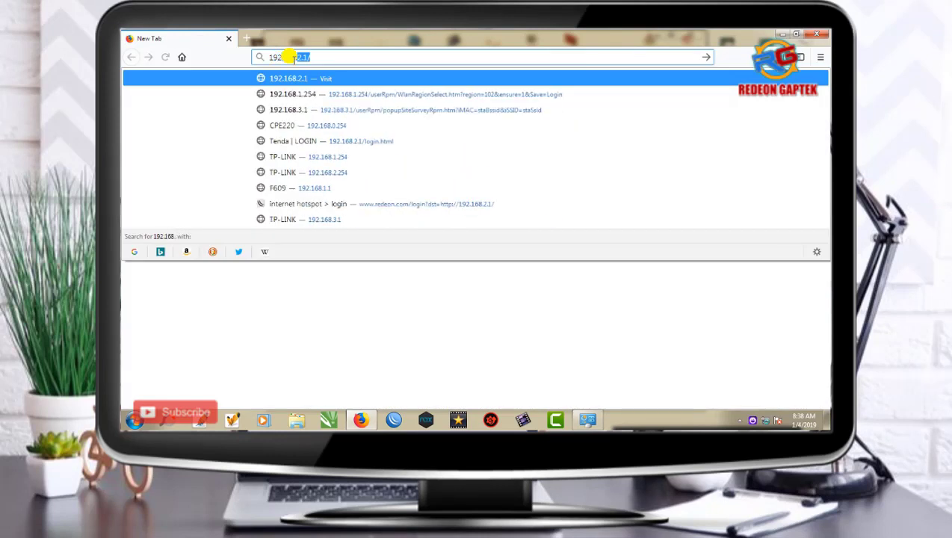
text(2.1)
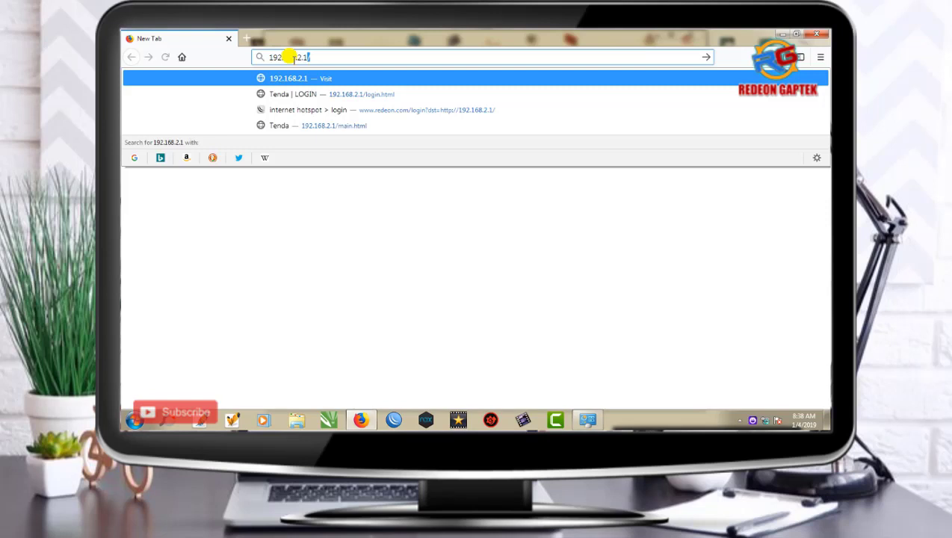
key(Return)
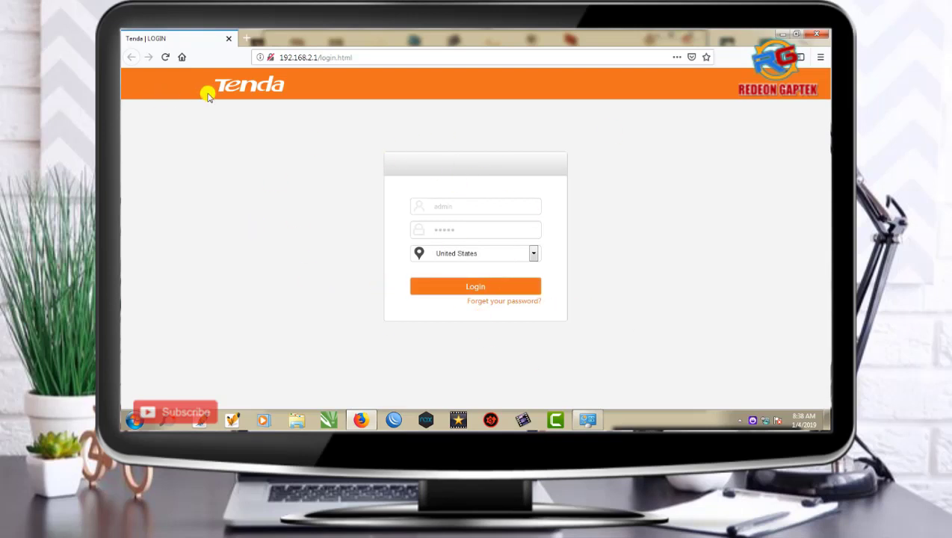
Log in to the Tenda admin with region Indonesia, entering the username and password
click(534, 254)
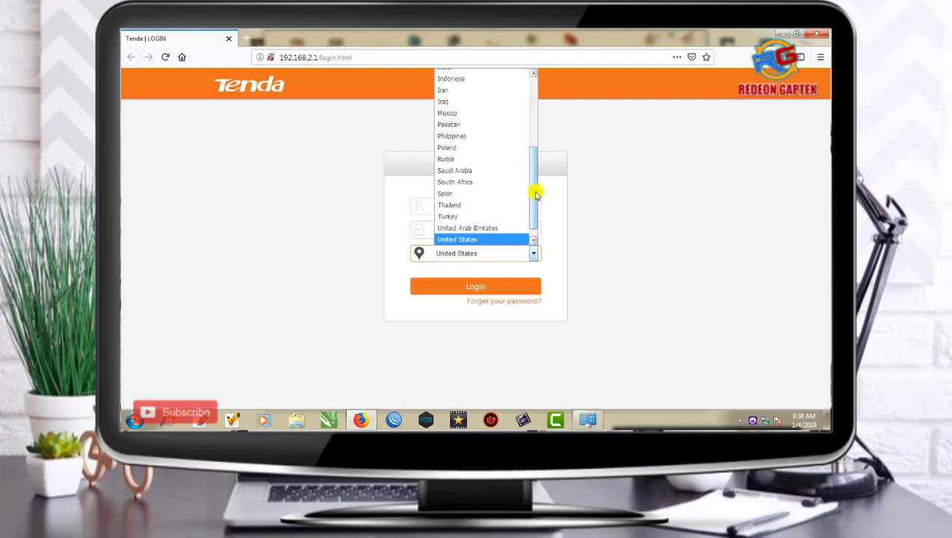
drag(534, 189, 533, 149)
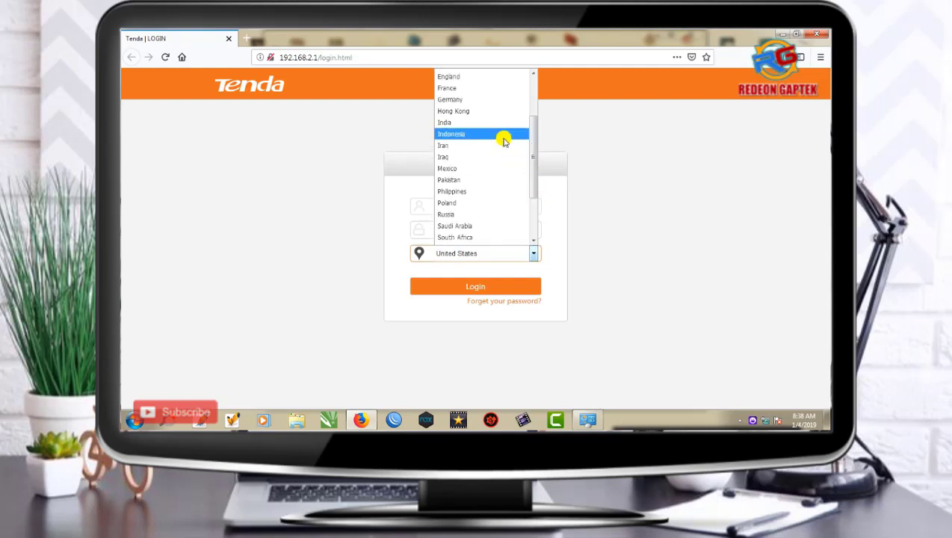
click(503, 135)
click(463, 205)
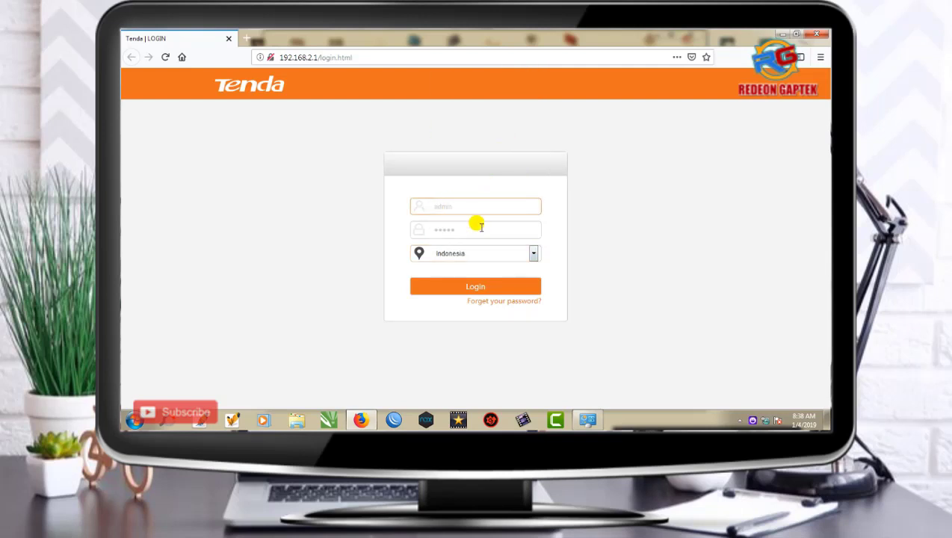
click(463, 232)
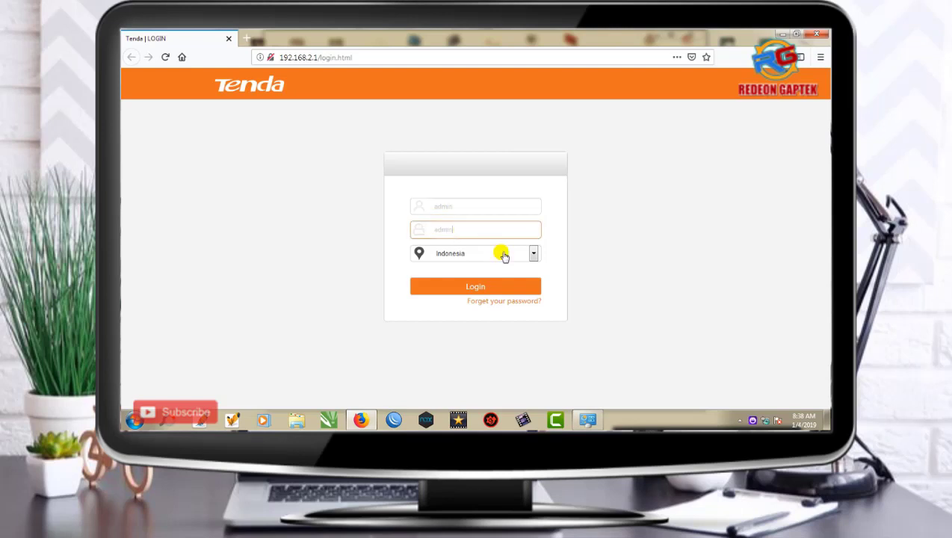
click(487, 287)
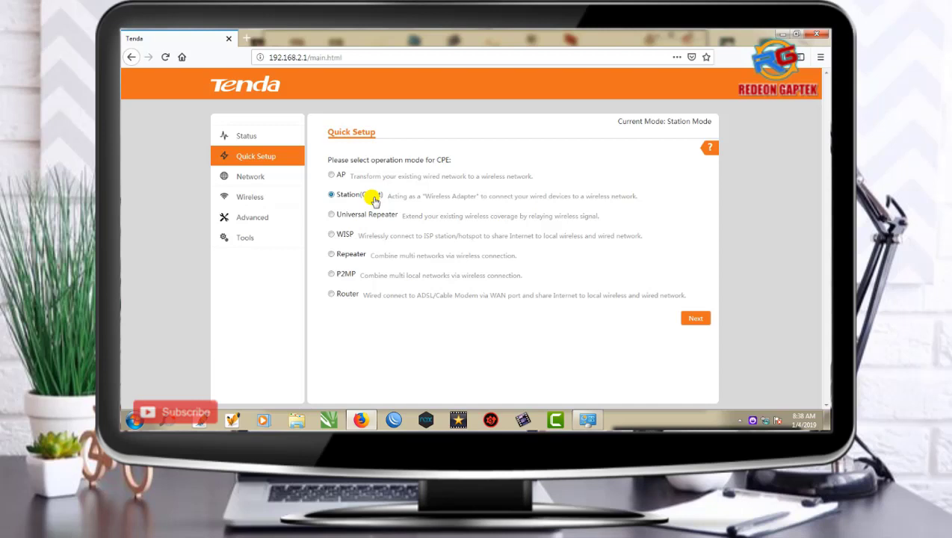
Check the device status page, then keep Station (Client) as the Quick Setup operation mode
click(269, 136)
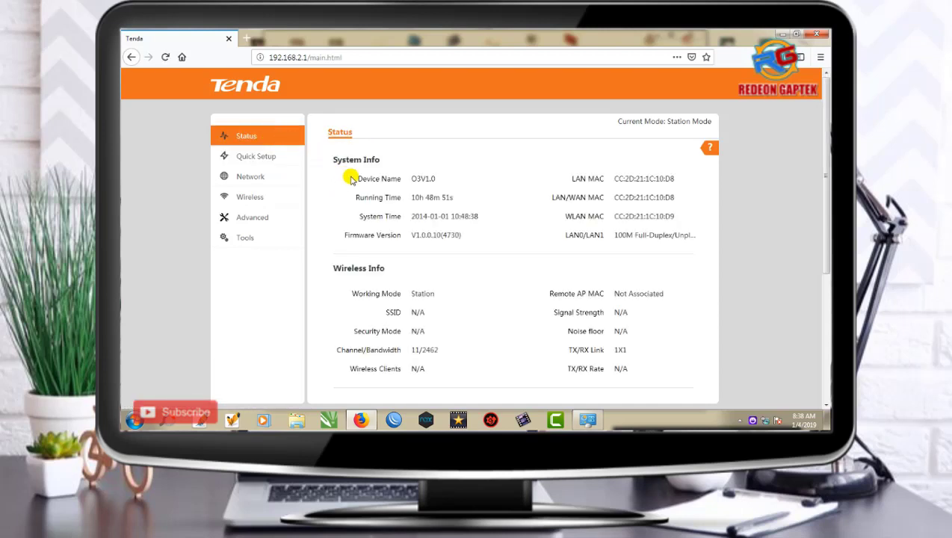
scroll(458, 229, down, 5)
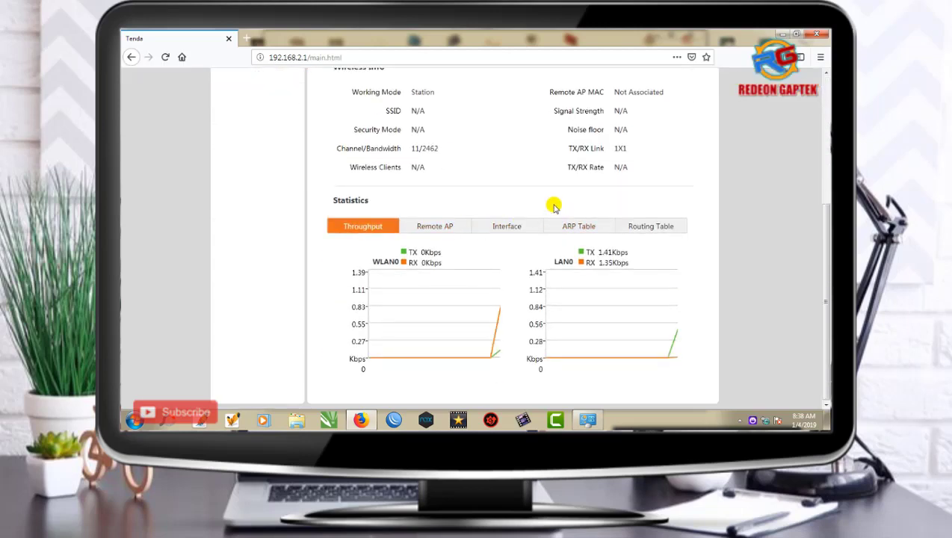
scroll(552, 204, up, 5)
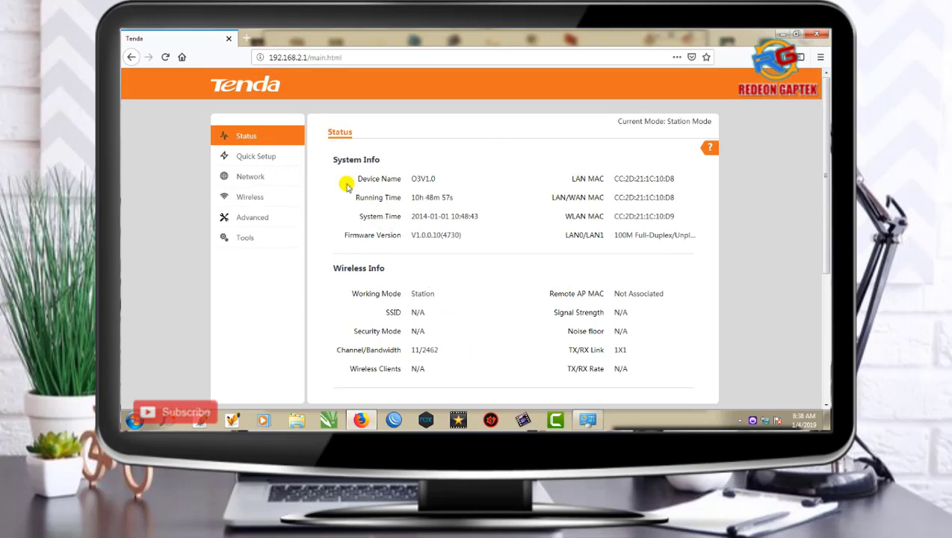
click(277, 157)
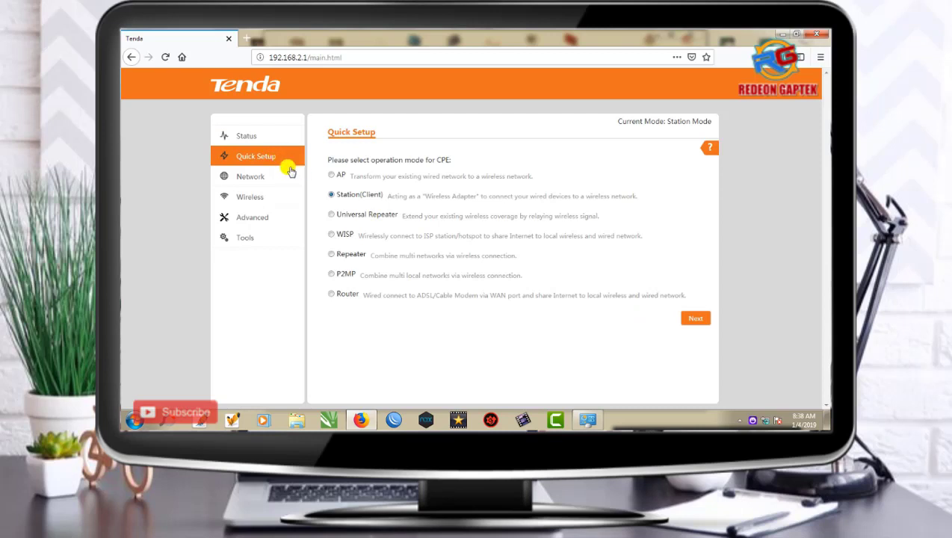
click(370, 196)
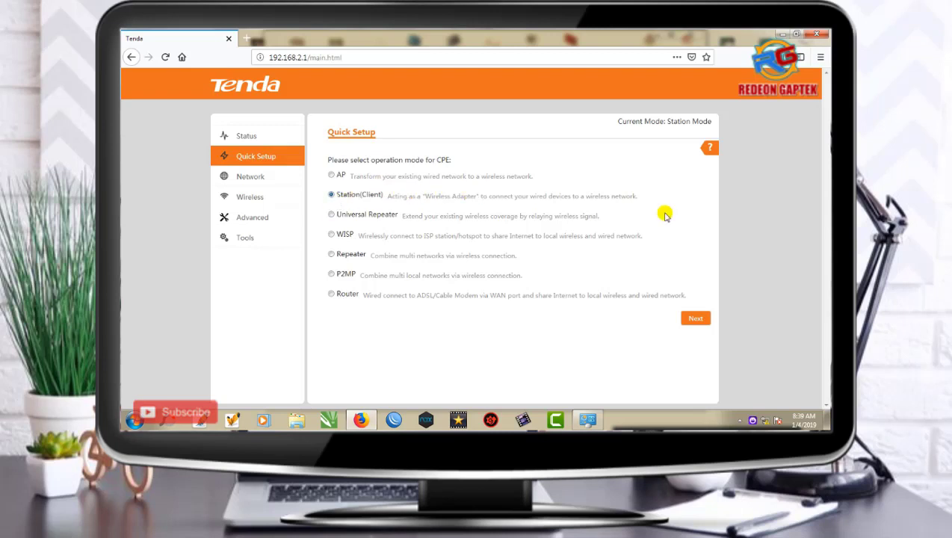
Scan for wireless networks and select REDEON NET RT02 as the remote AP
click(696, 319)
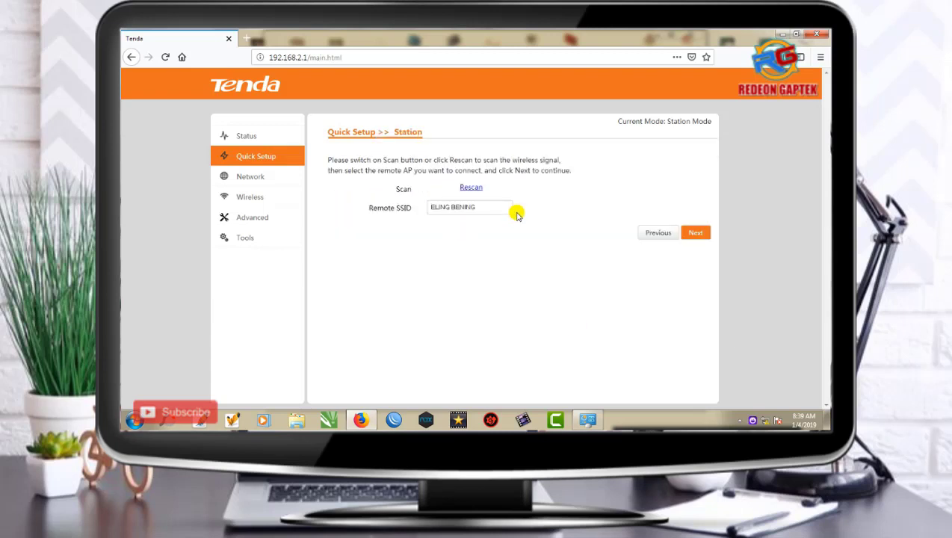
click(472, 188)
click(472, 188)
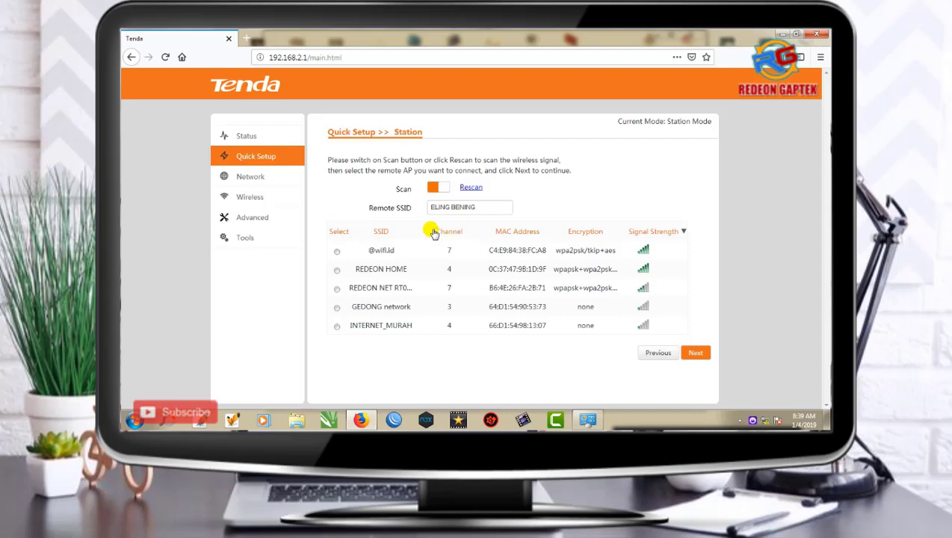
click(337, 288)
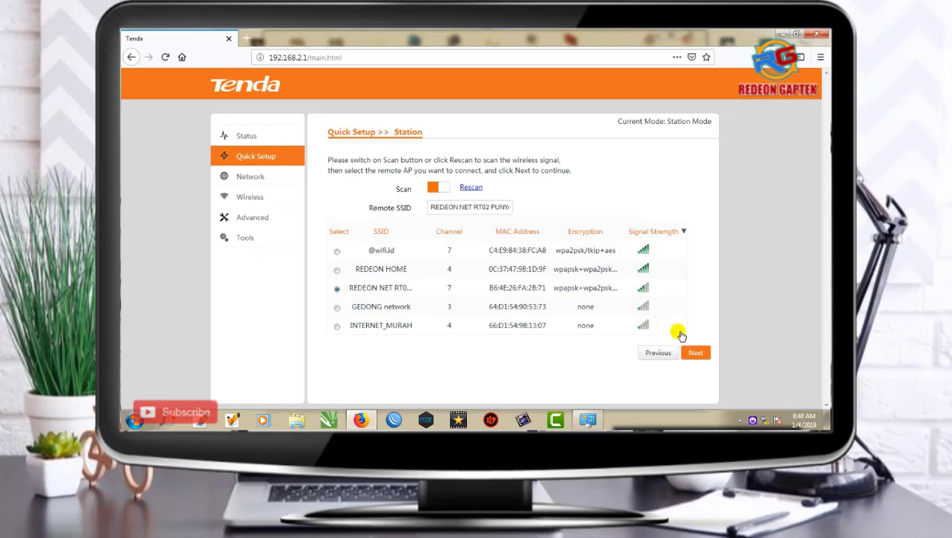
click(697, 353)
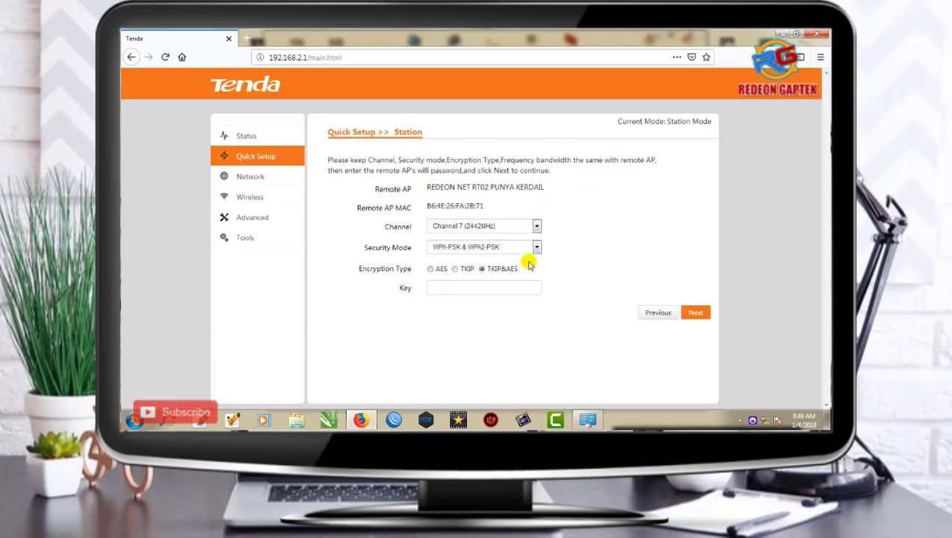
Enter the remote AP's Wi-Fi password in the Key field and continue
click(439, 287)
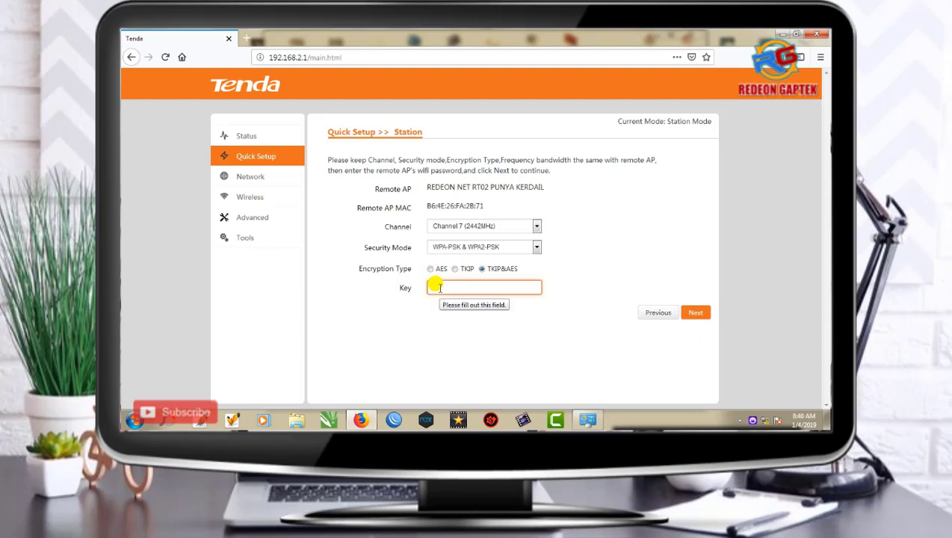
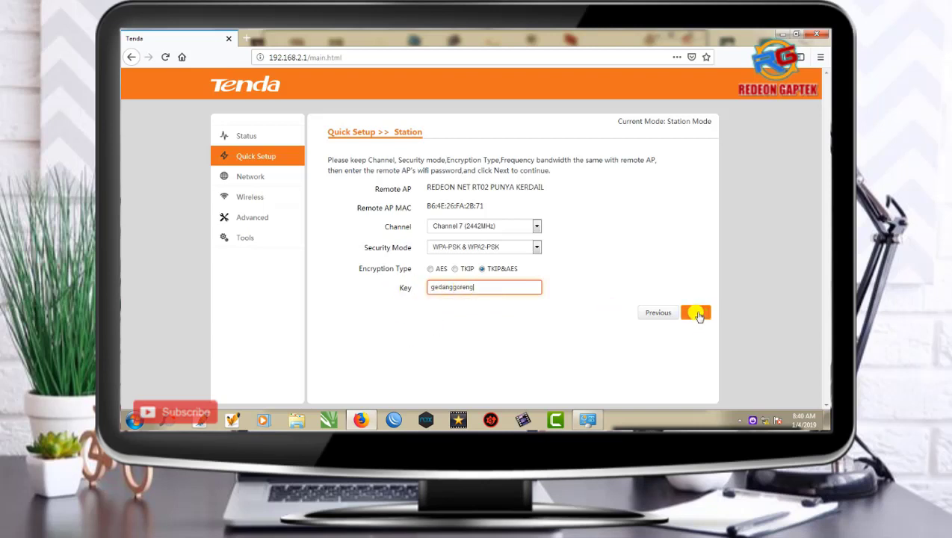
click(697, 313)
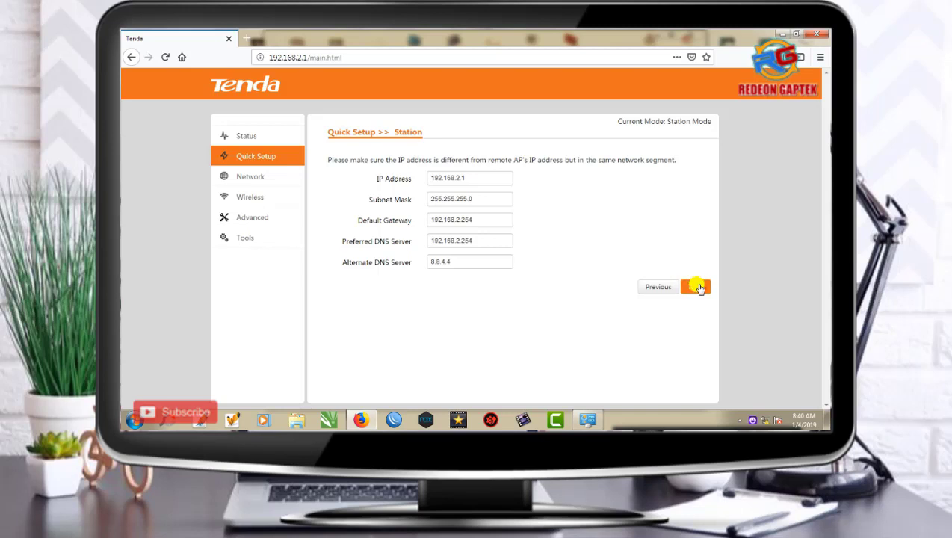
Accept the IP settings, save the Station setup to reboot the CPE, and restore Network Connections
click(699, 288)
click(700, 189)
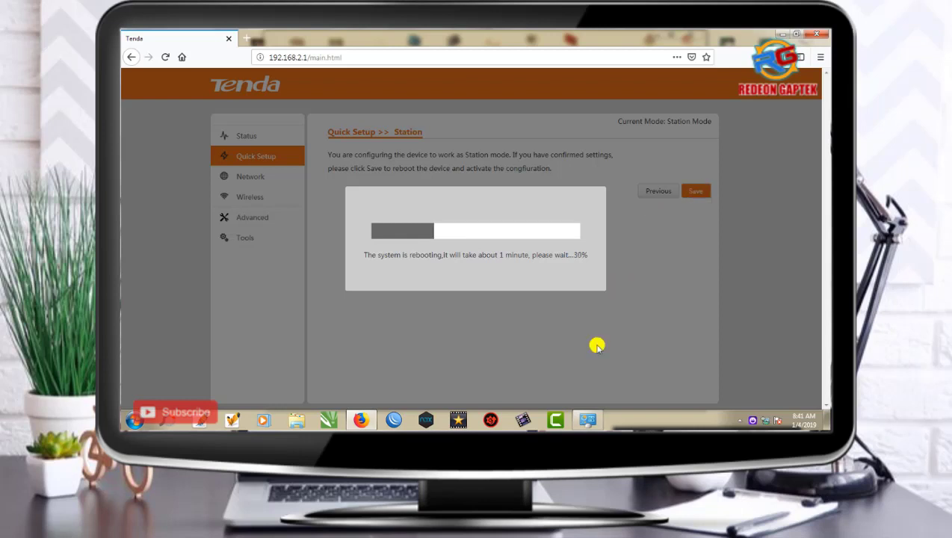
click(587, 419)
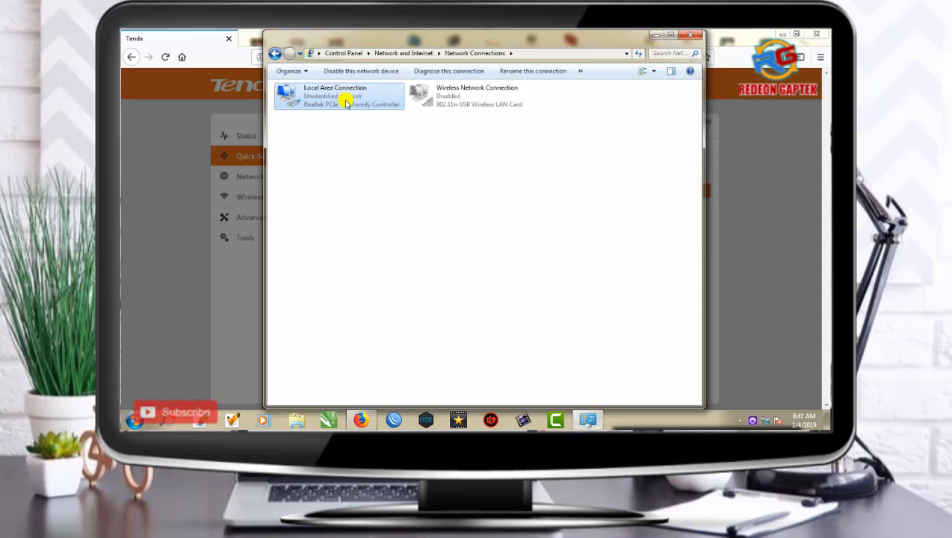
Switch the Local Area Connection's IPv4 to obtain IP and DNS server addresses automatically
drag(396, 38, 439, 43)
right_click(386, 108)
click(427, 206)
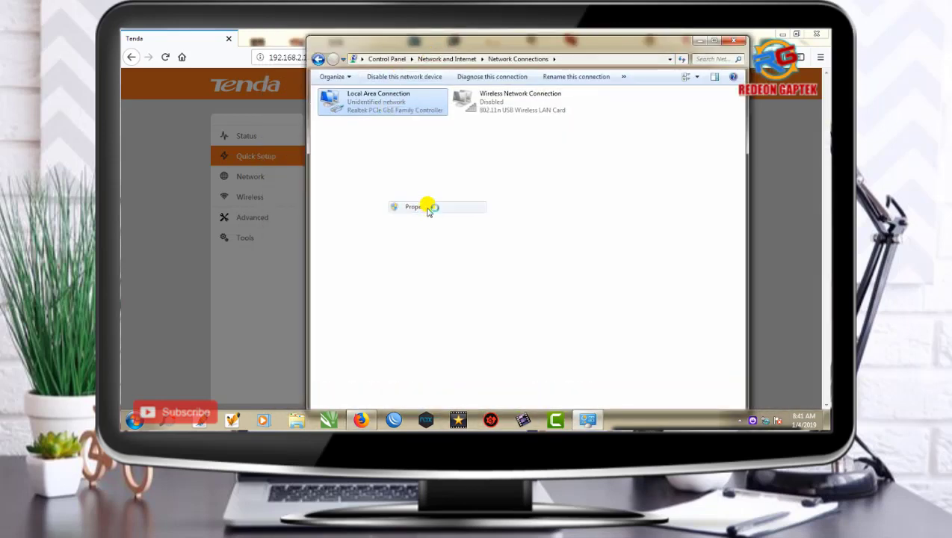
click(431, 205)
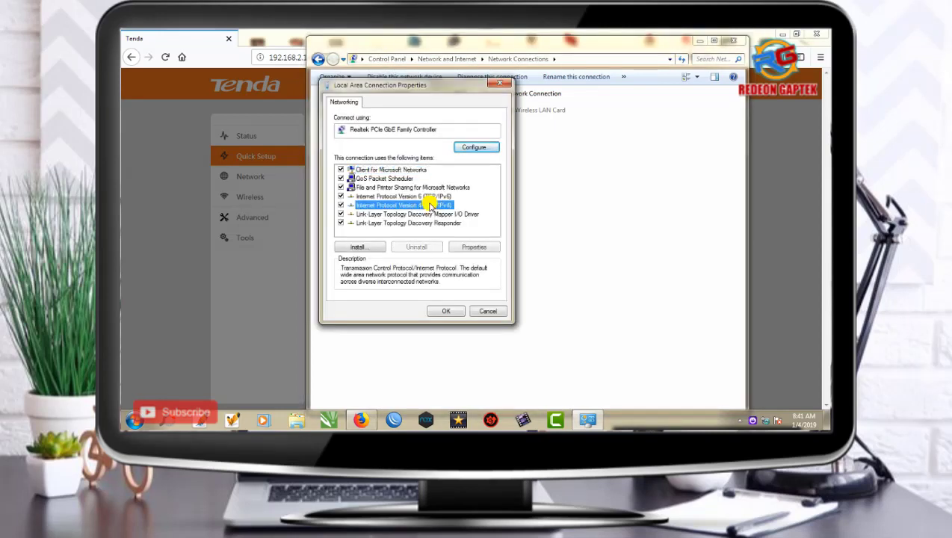
click(473, 245)
click(425, 188)
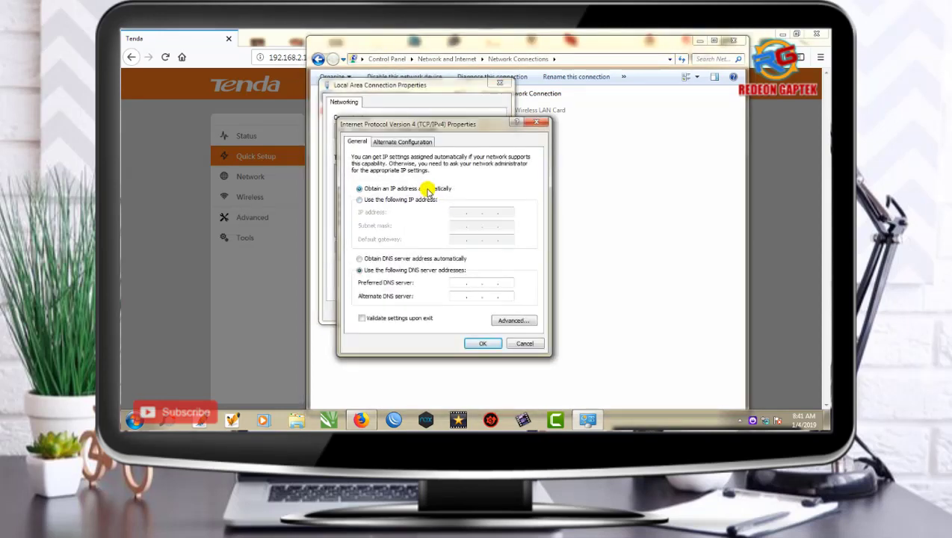
click(425, 258)
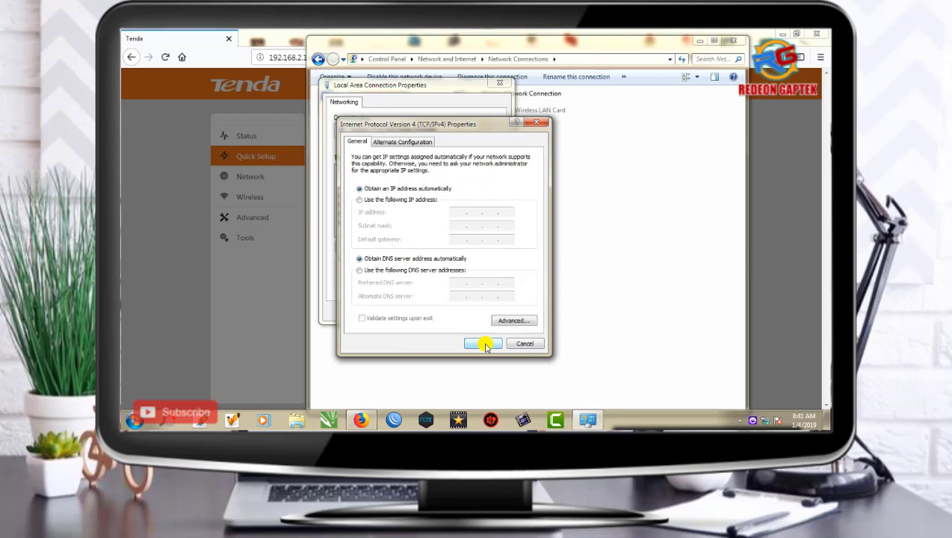
click(484, 344)
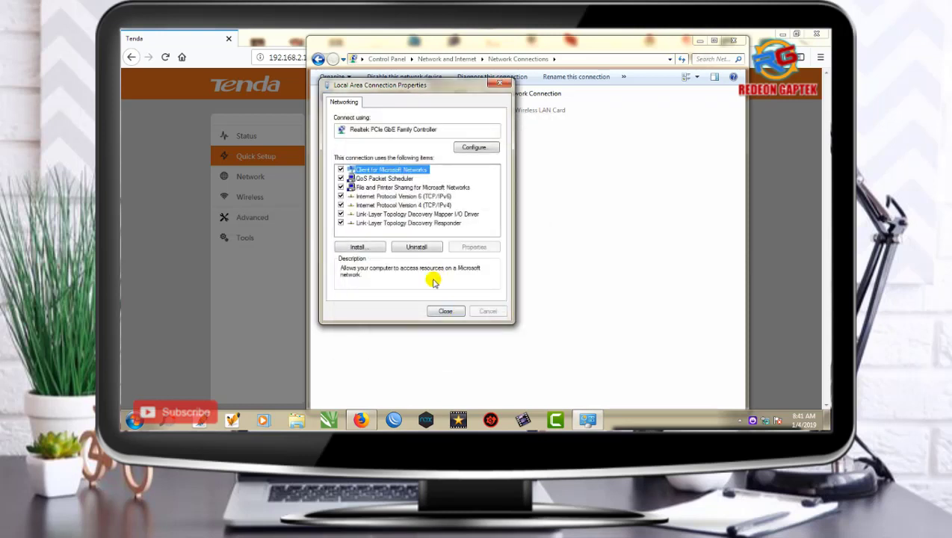
key(Return)
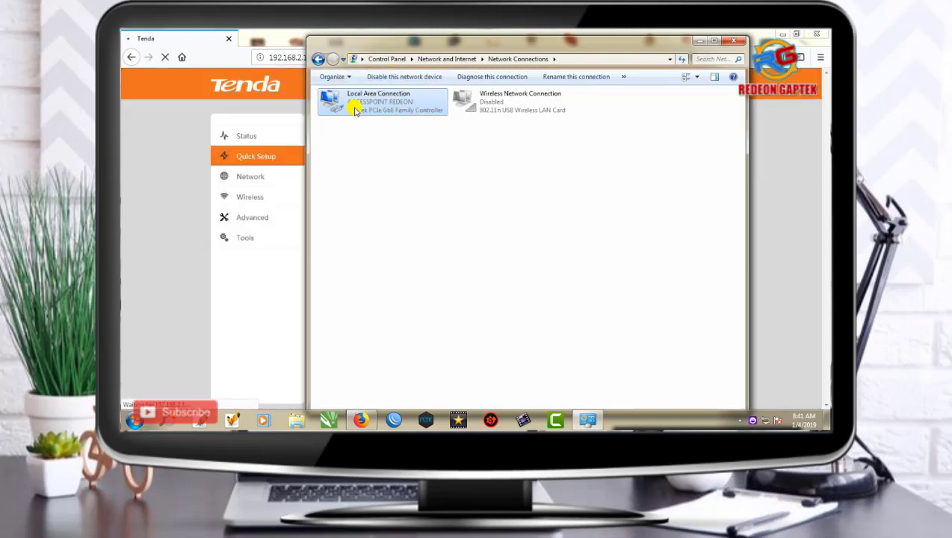
Return to the Tenda tab, verify internet access via ACCESSPOINT REDEON, and open Run
click(272, 38)
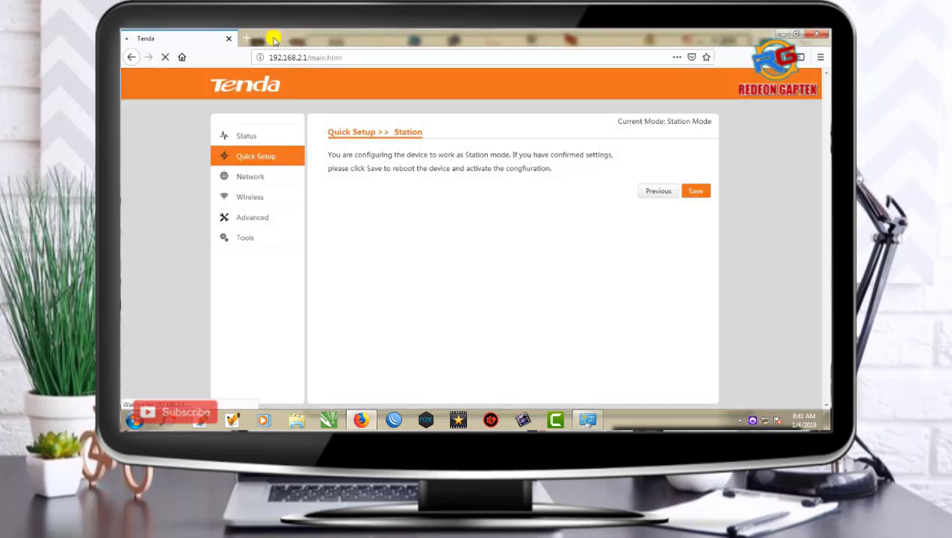
click(764, 420)
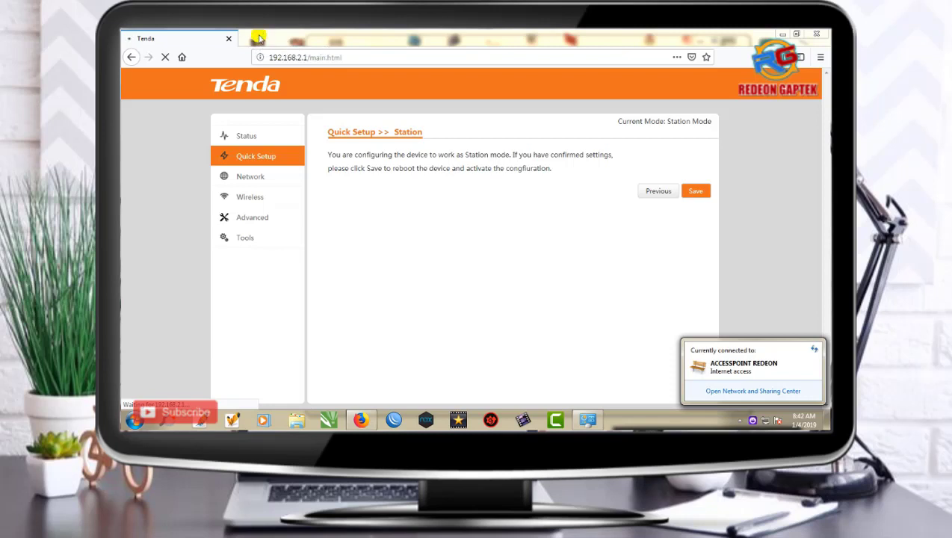
key(super+r)
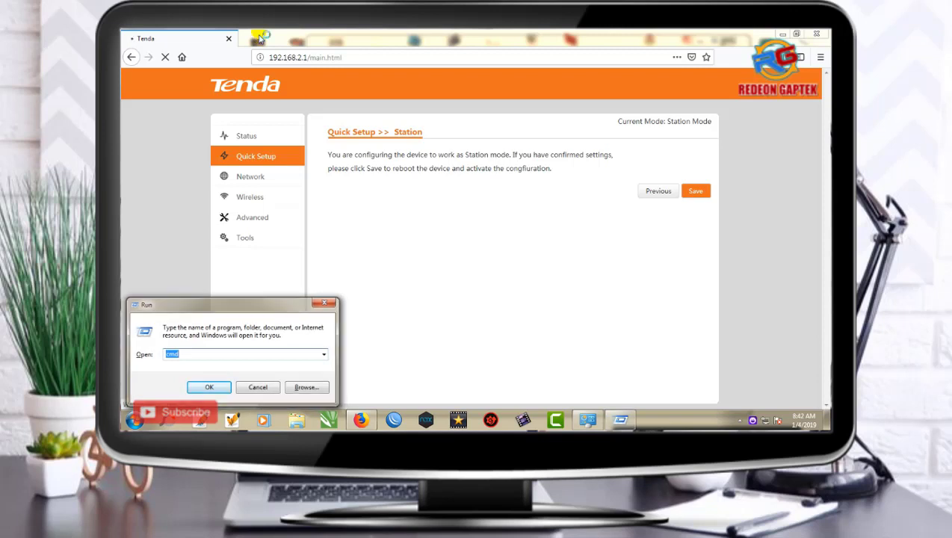
key(Return)
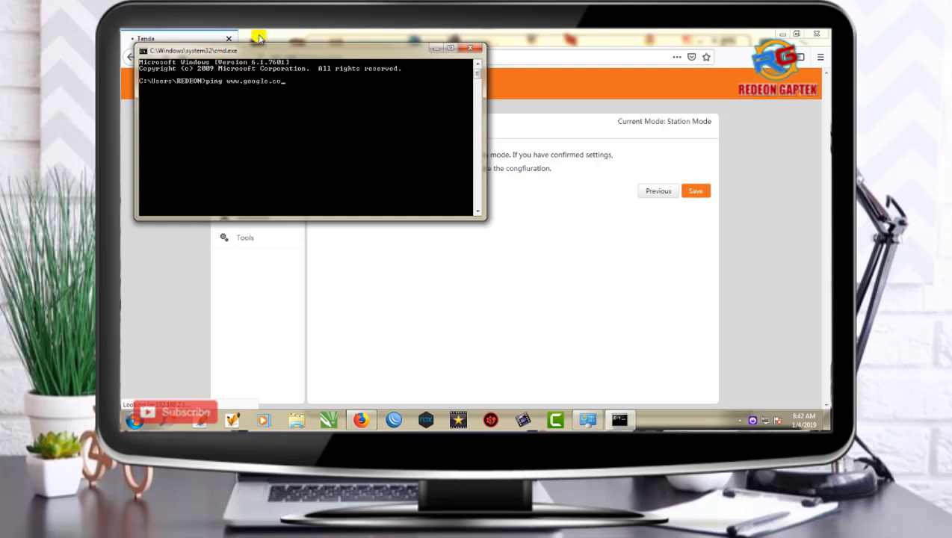
key(Return)
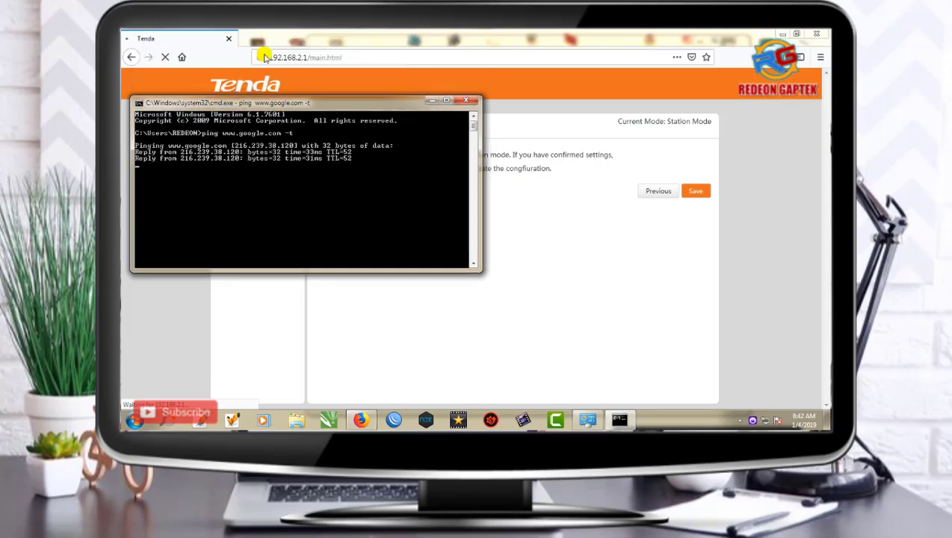
click(244, 38)
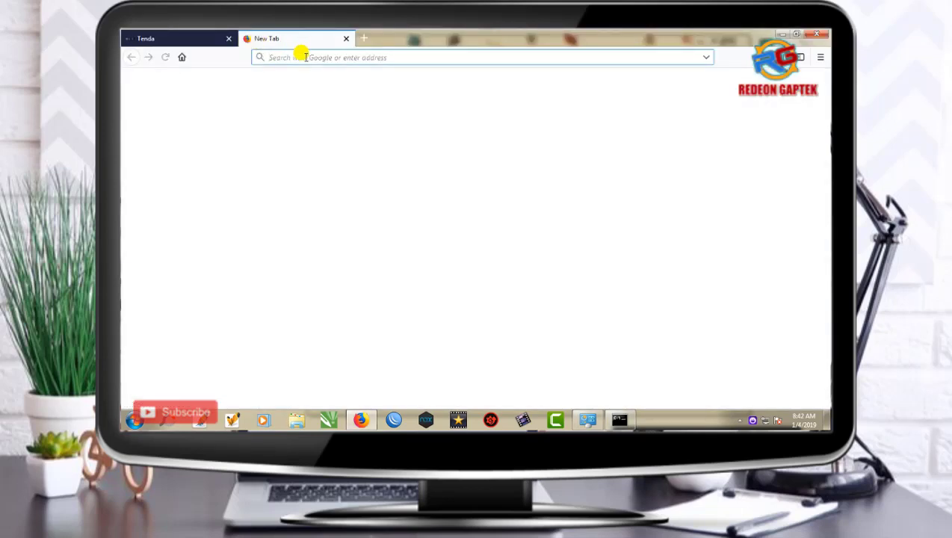
Search Google for 'speedtest' and open the Speedtest by Ookla site
text(gg)
key(Return)
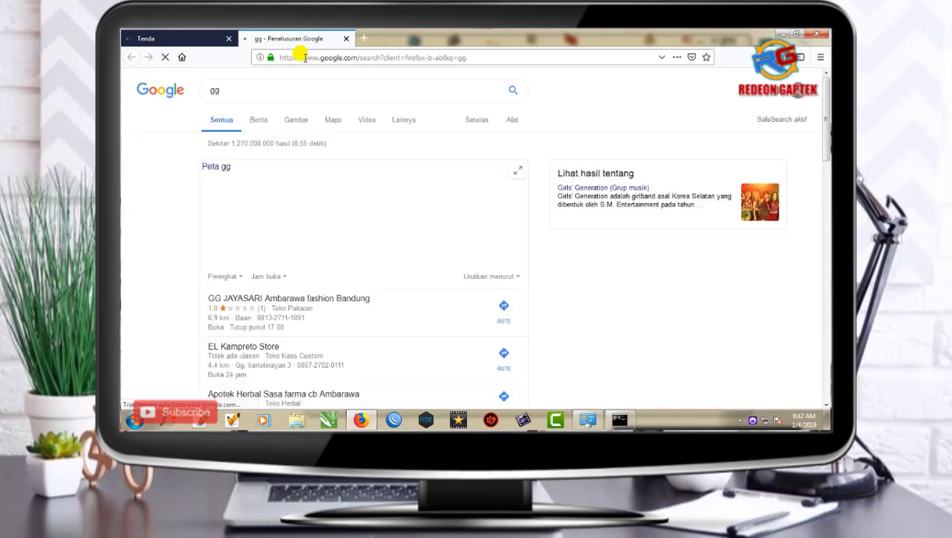
drag(248, 91, 158, 95)
text(spe)
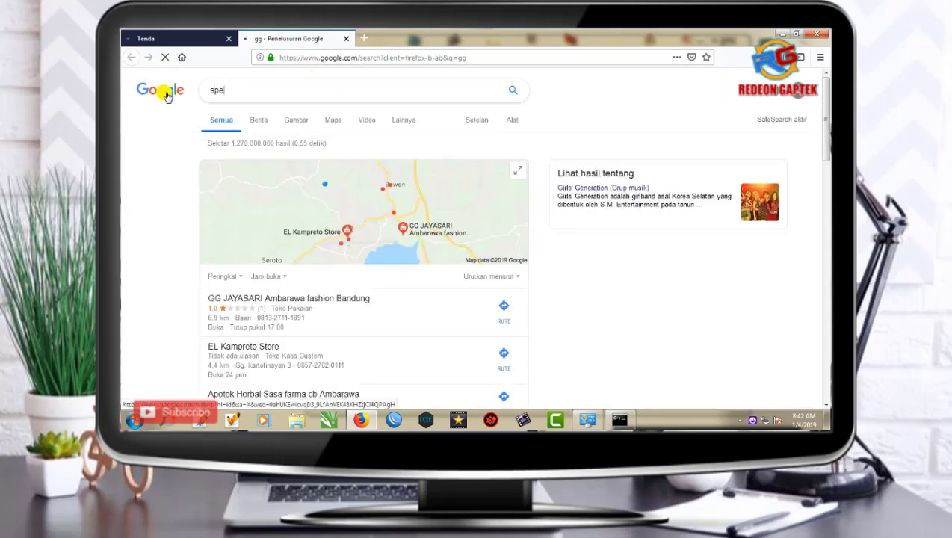
text(edtest)
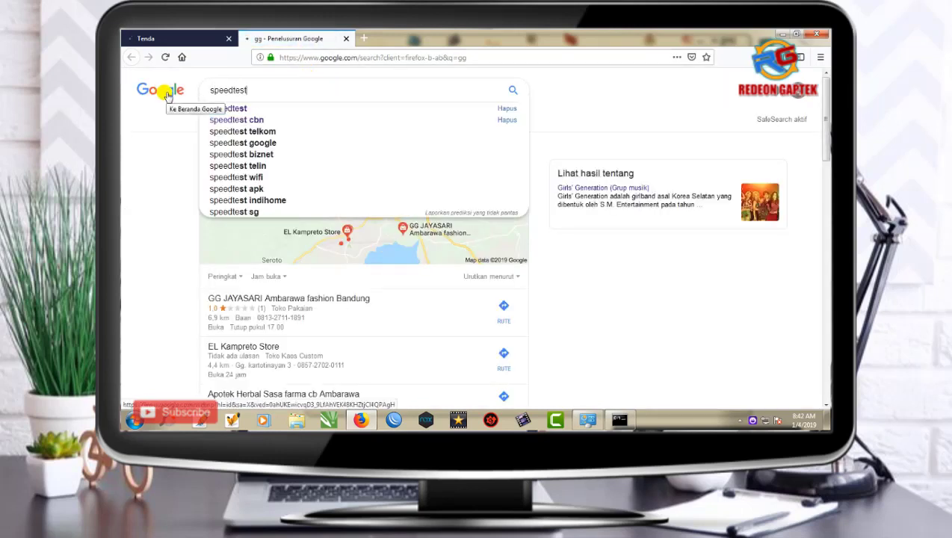
key(Return)
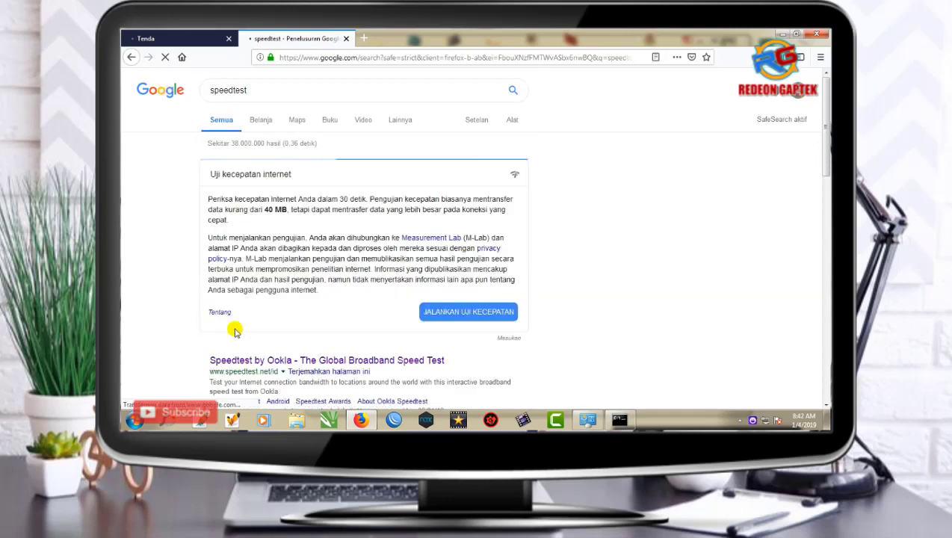
scroll(235, 336, down, 3)
click(271, 255)
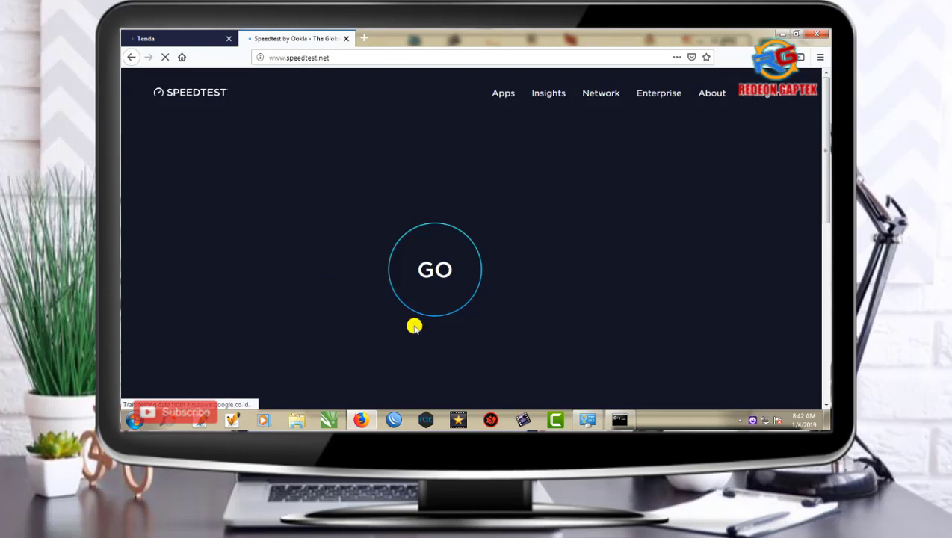
Run the speed test against the Diponegoro University server: 76 ms ping, 0.71 Mbps download
scroll(469, 323, down, 2)
scroll(469, 315, down, 3)
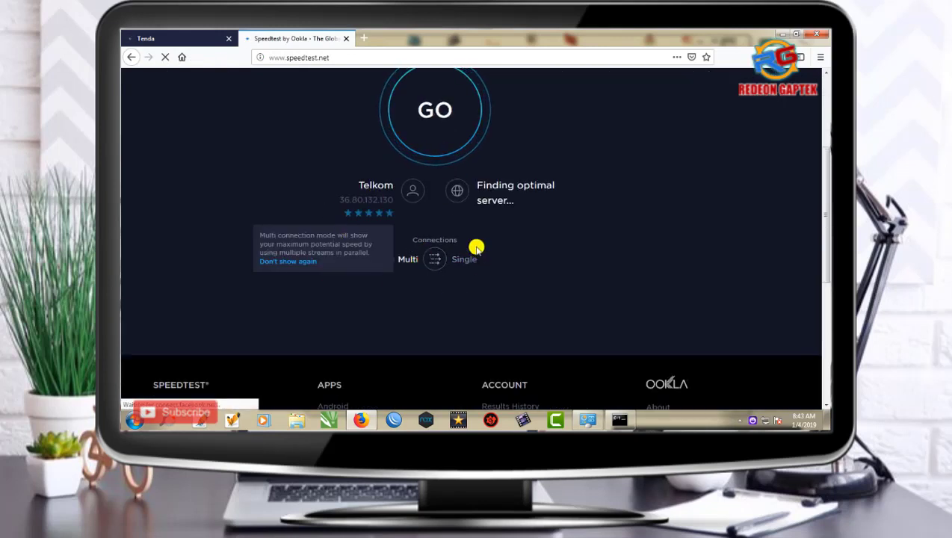
scroll(478, 249, up, 2)
click(439, 172)
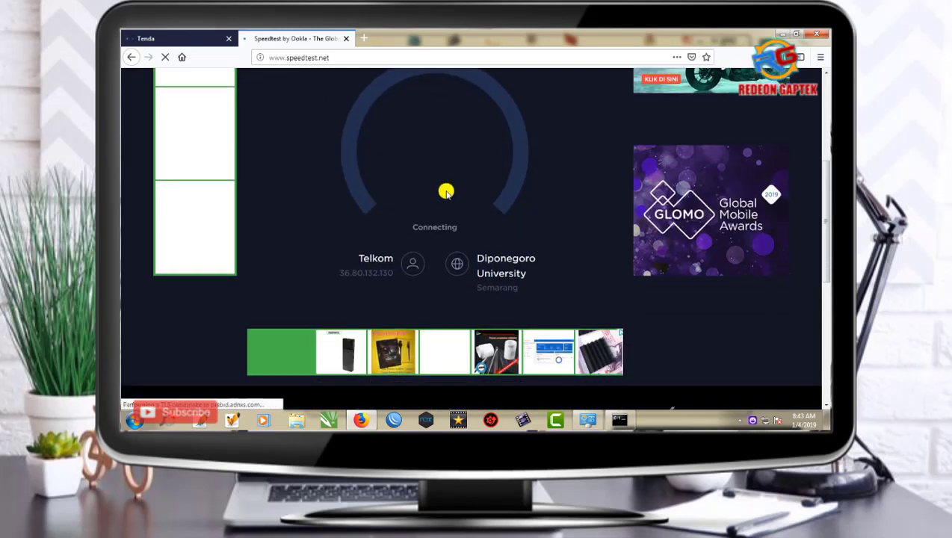
scroll(445, 193, down, 2)
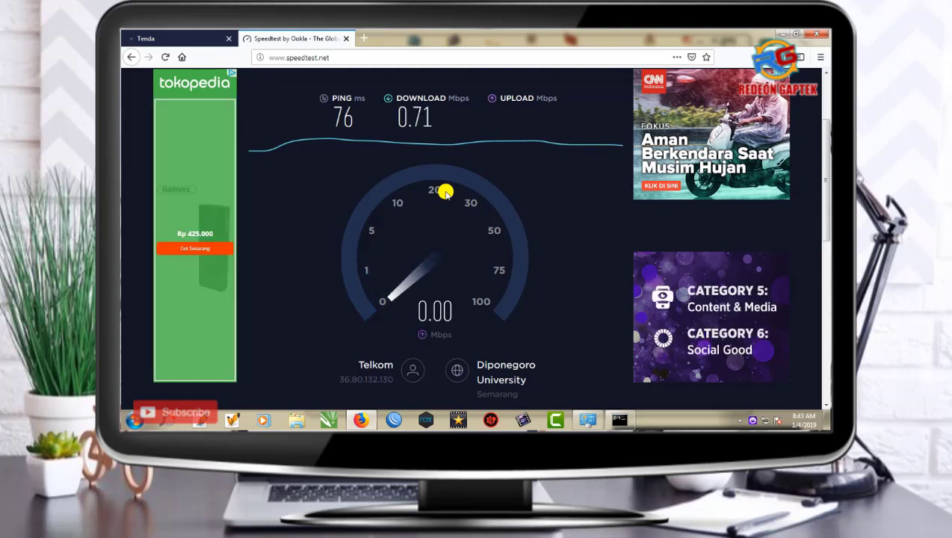
Load youtube in a new tab, check the Speedtest and failed-page tabs, then add another blank tab
click(366, 38)
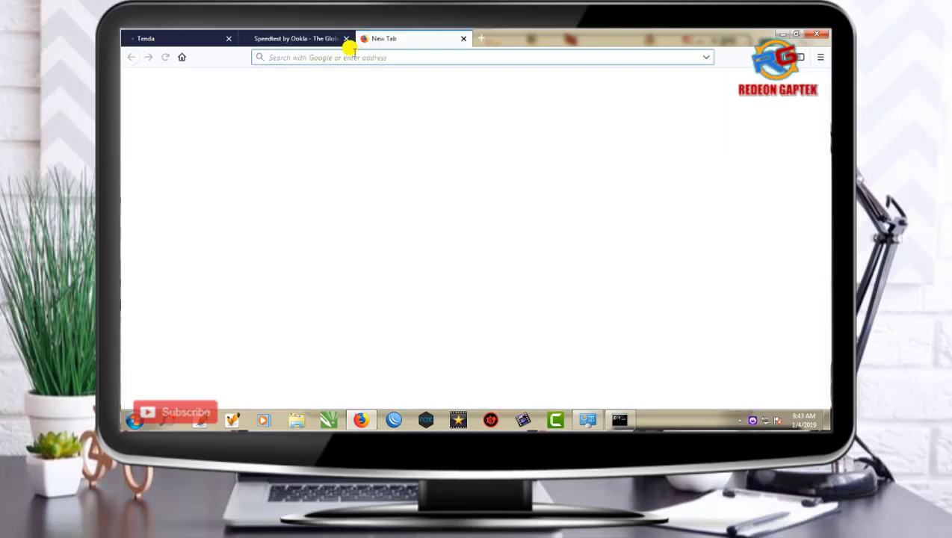
text(youtube.com/)
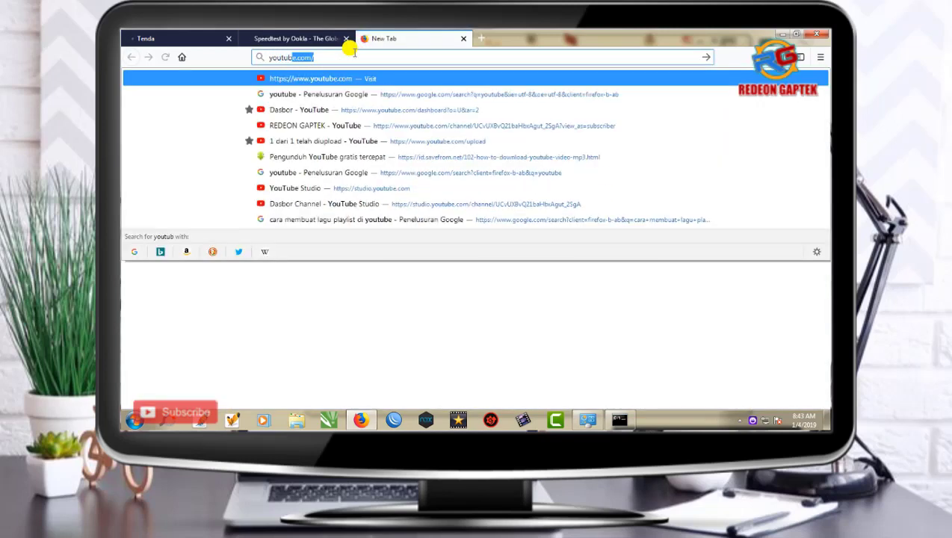
key(Return)
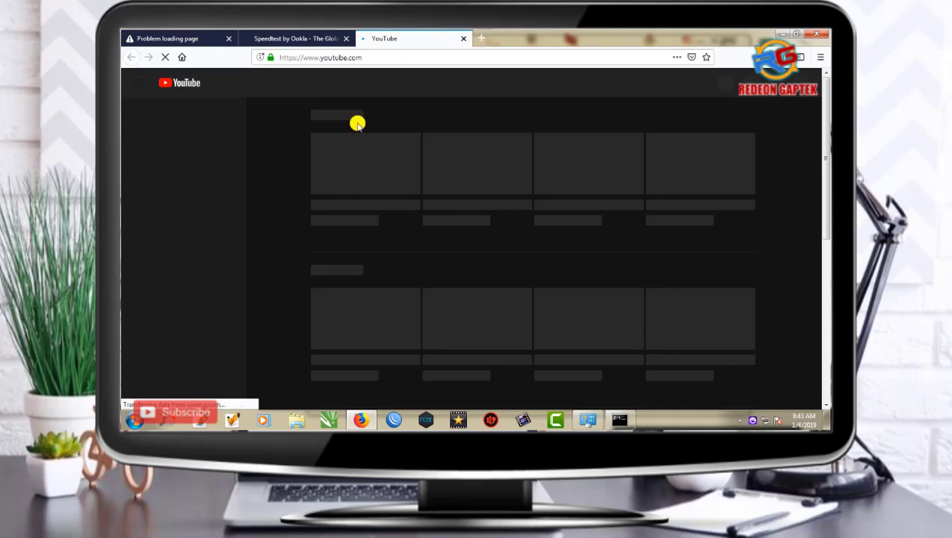
click(284, 41)
click(200, 40)
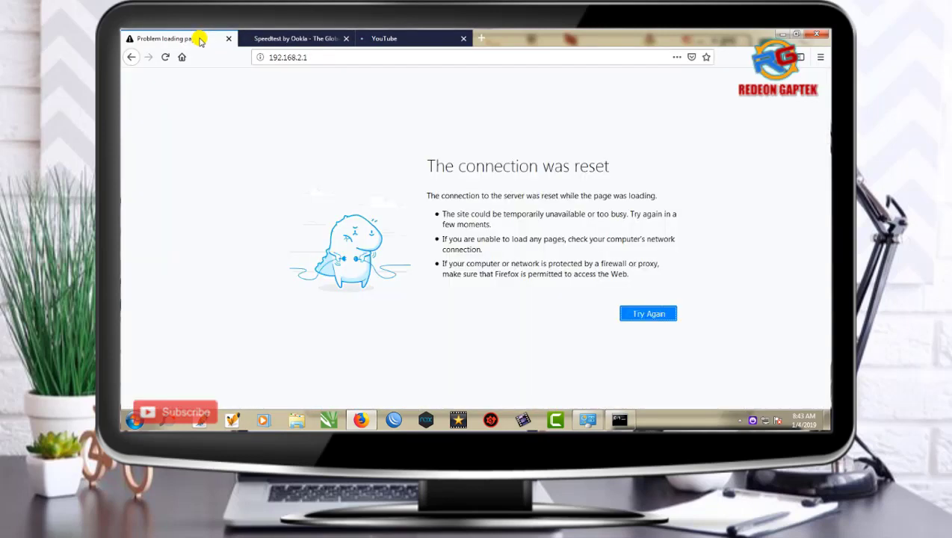
click(402, 37)
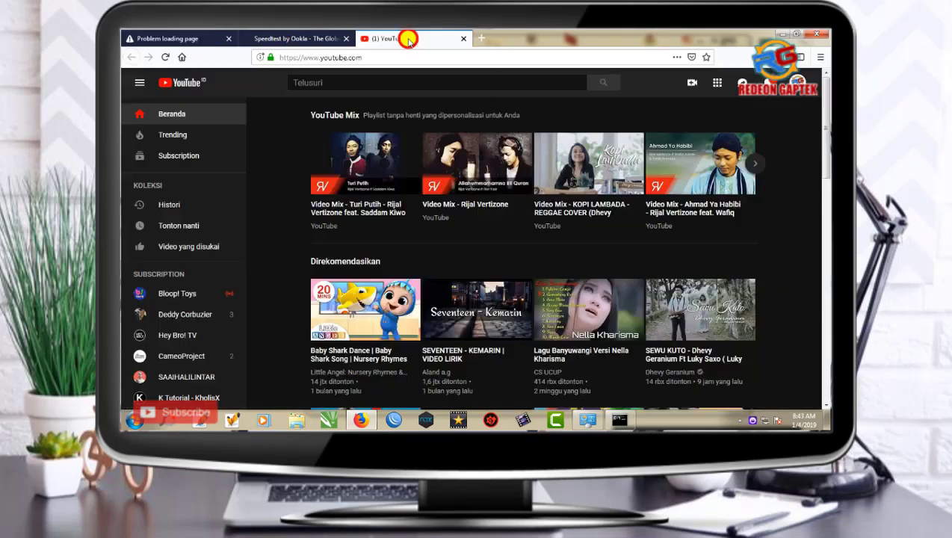
click(486, 40)
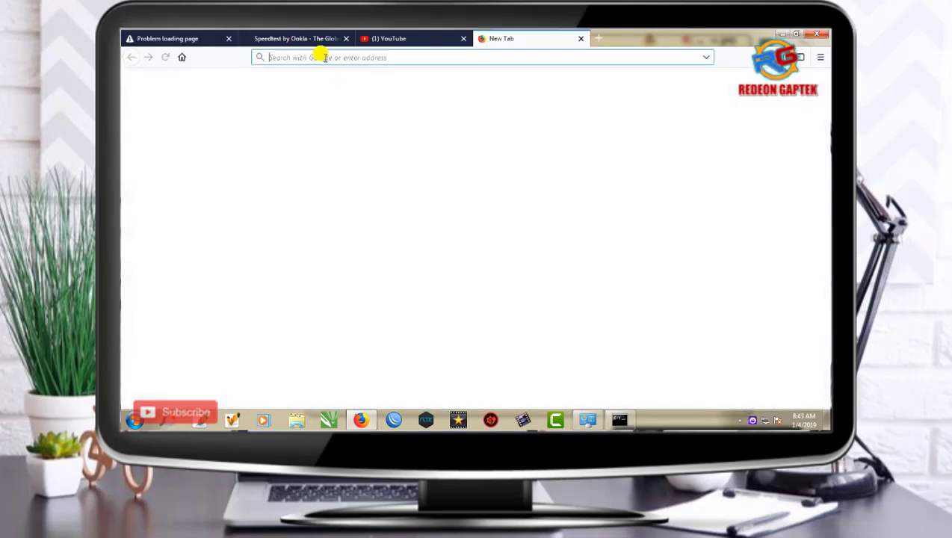
Search Google Images for 'tp link cp 220' and preview the CPE210 outdoor CPE image, closing its product page
text(tp link)
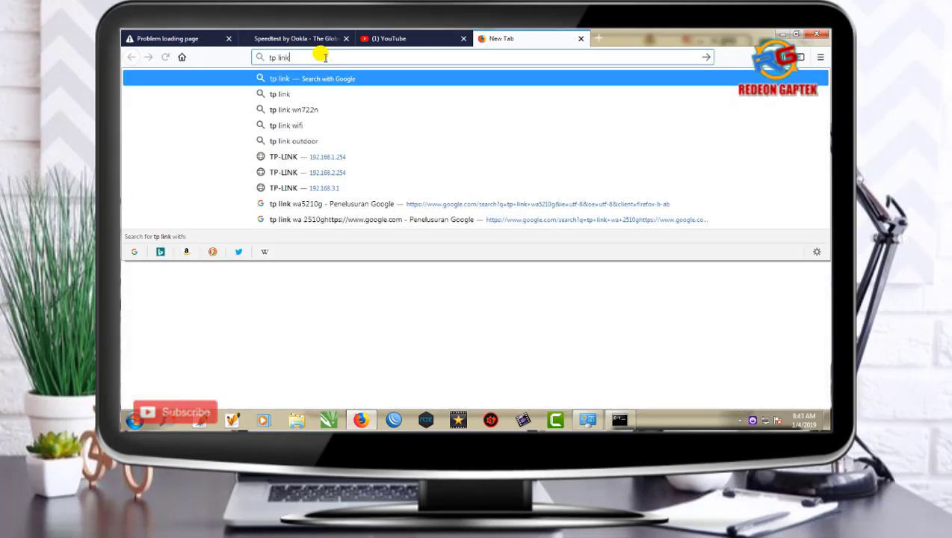
text( cp)
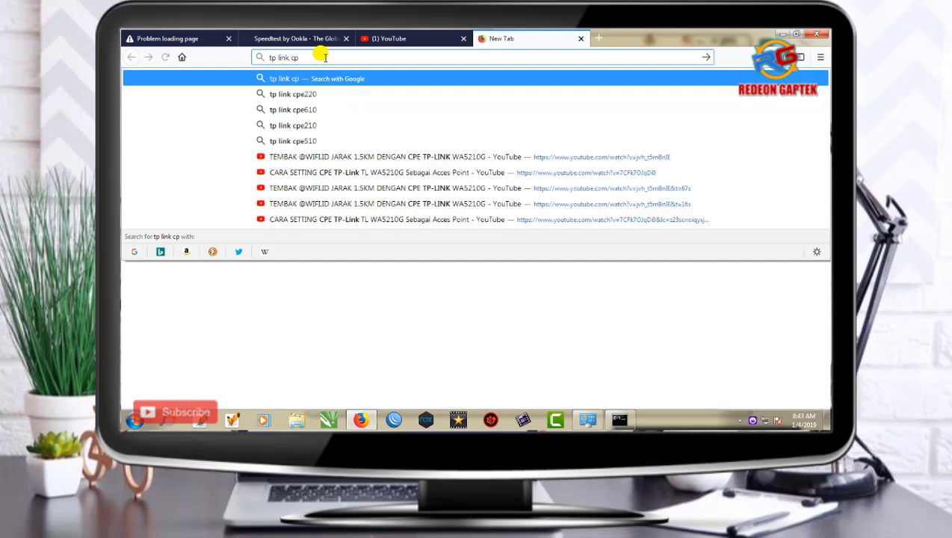
text( 220)
key(Return)
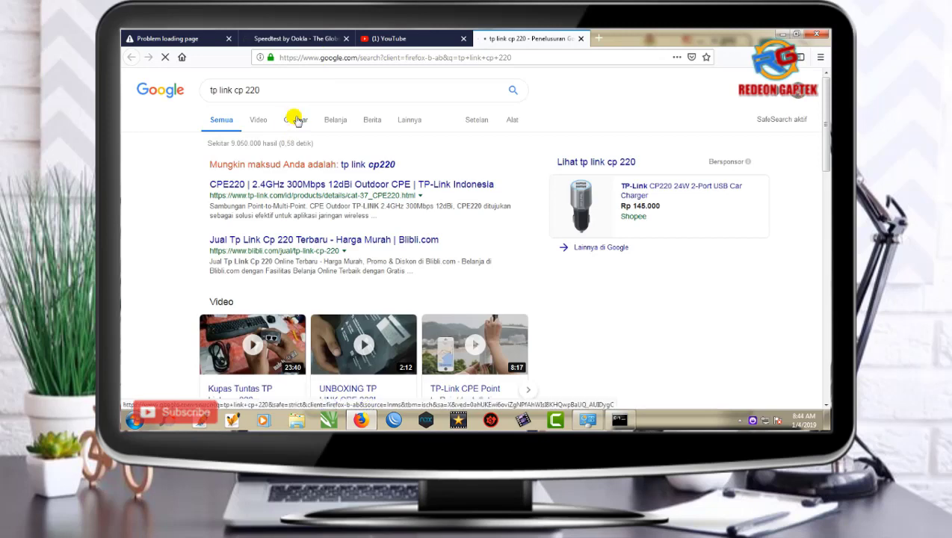
click(296, 121)
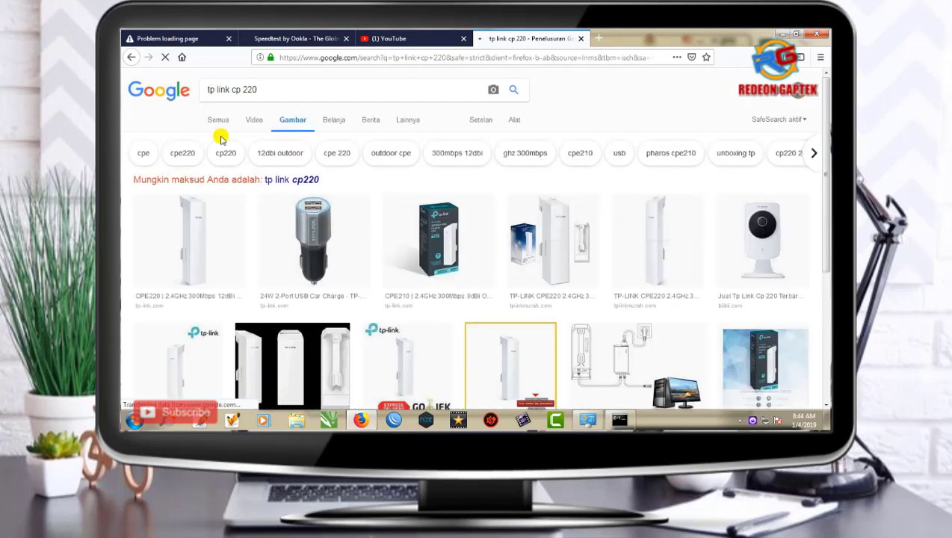
scroll(499, 187, down, 3)
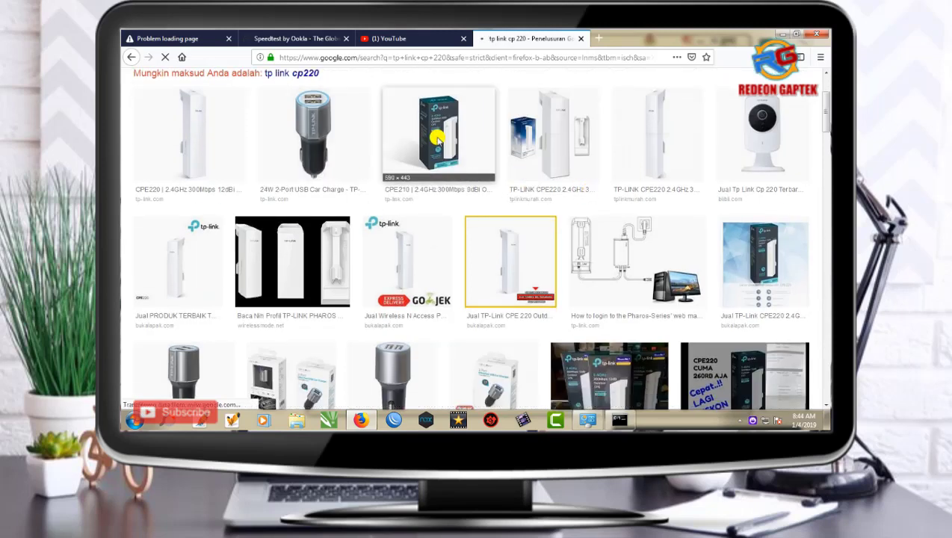
scroll(440, 150, up, 3)
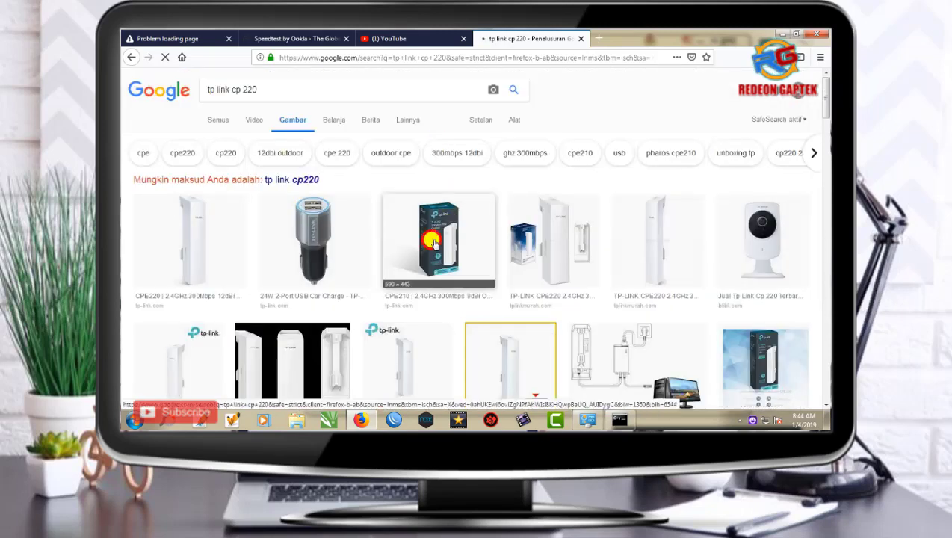
click(408, 226)
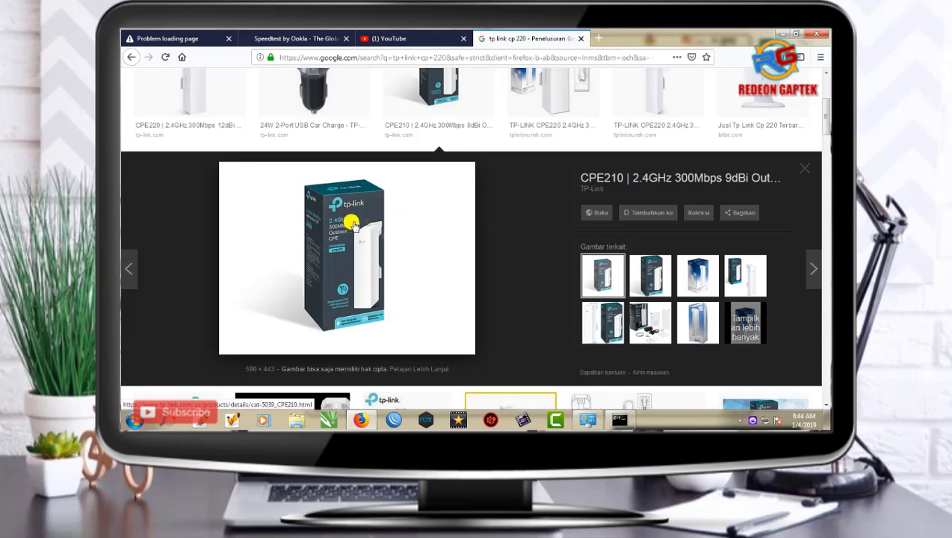
click(341, 232)
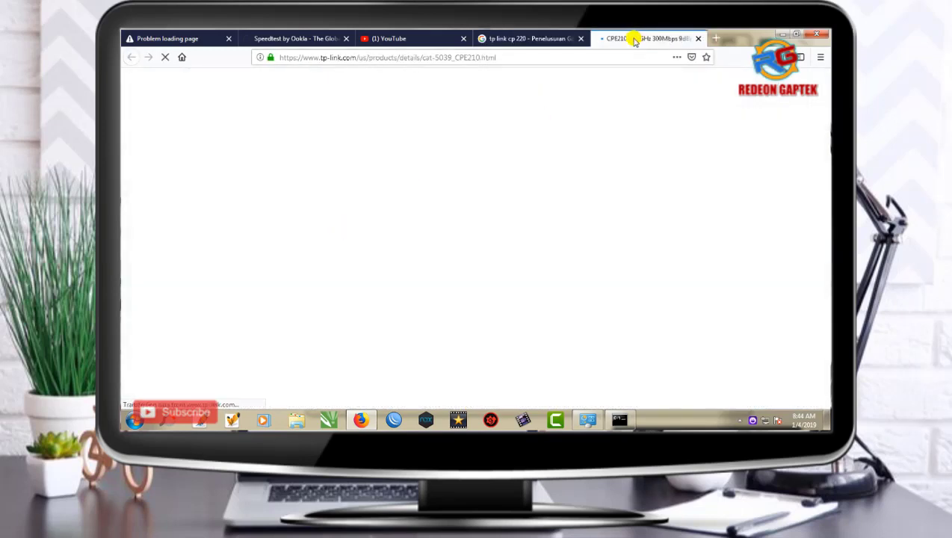
click(697, 38)
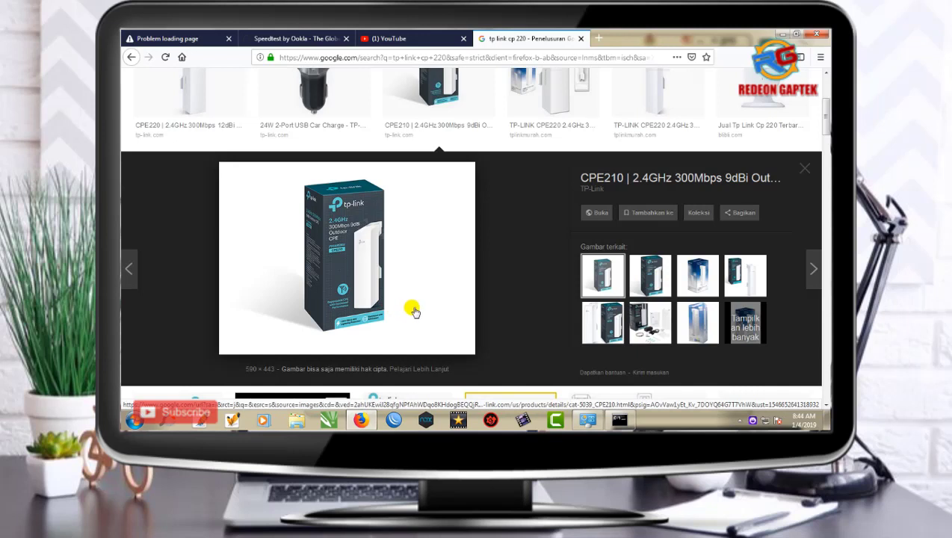
Look over the YouTube, Speedtest, image results and failed router-address tabs
click(396, 38)
click(280, 38)
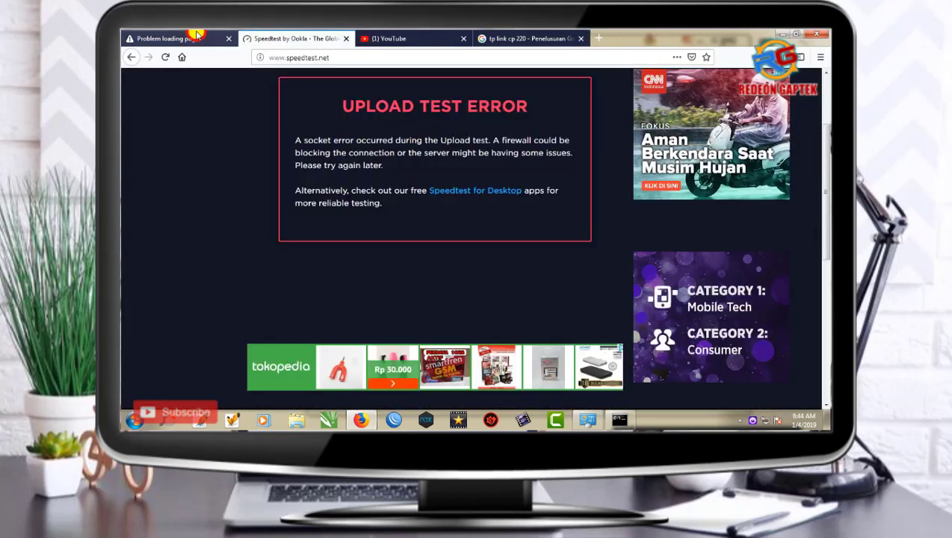
click(195, 37)
click(310, 57)
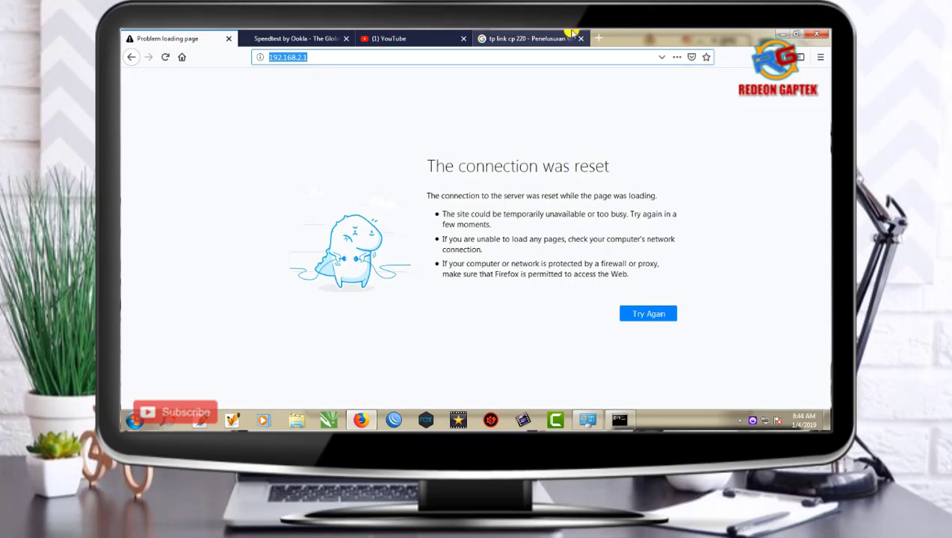
click(549, 38)
scroll(448, 268, up, 4)
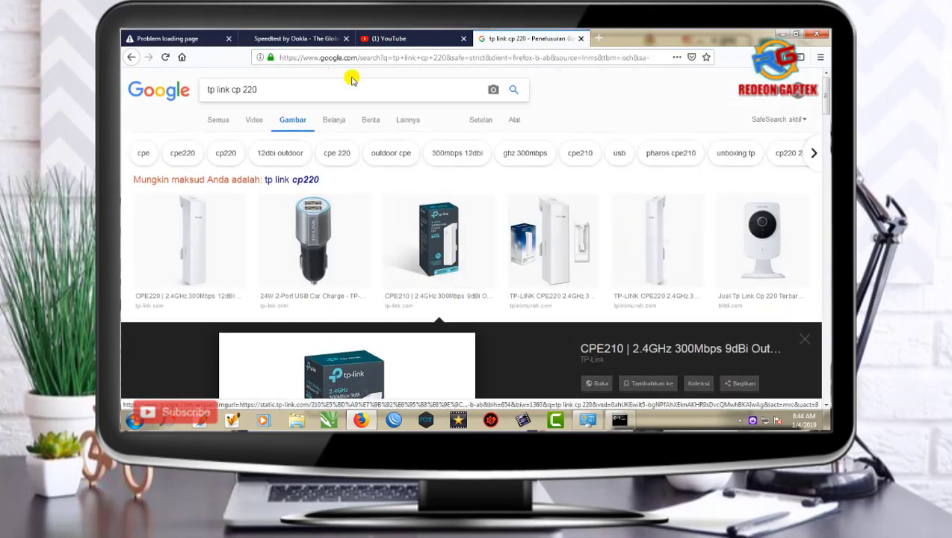
Replace the old 192.168.2.1 address with 192.168.0.254 and load the CPE220 login page
click(196, 38)
click(319, 57)
key(ctrl+a)
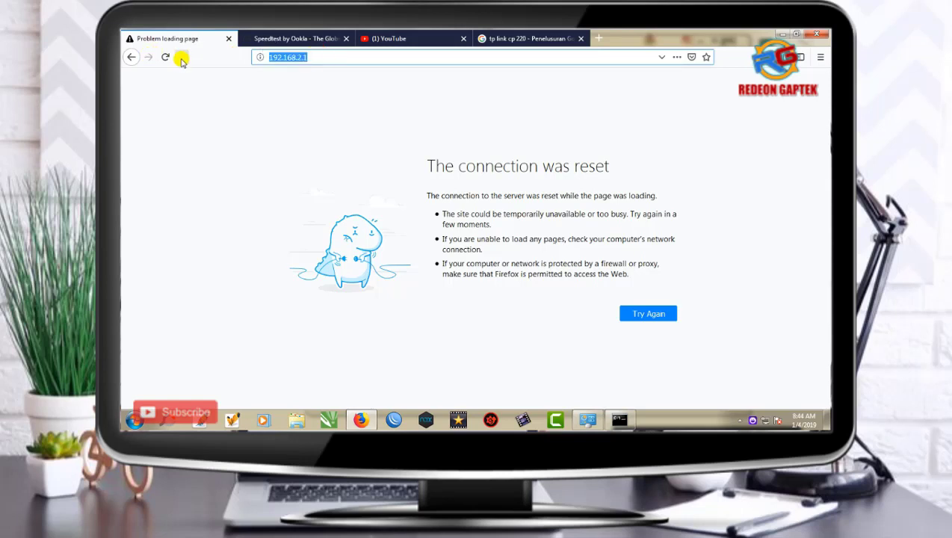
text(192)
text(.168.0.2)
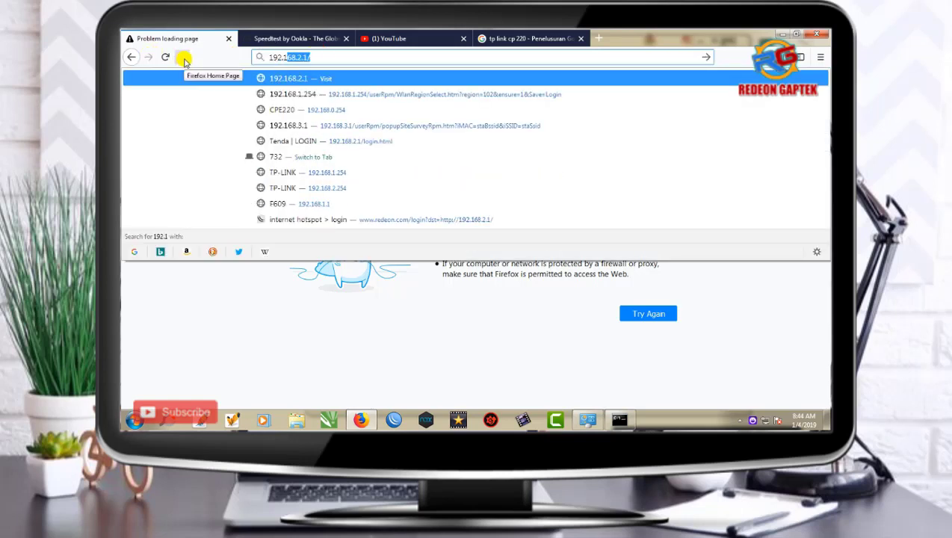
text(5)
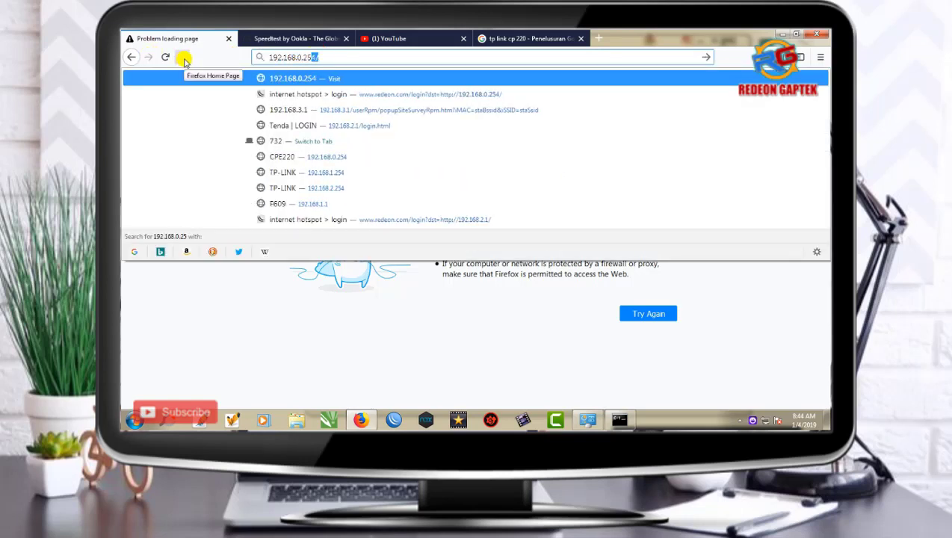
text(4)
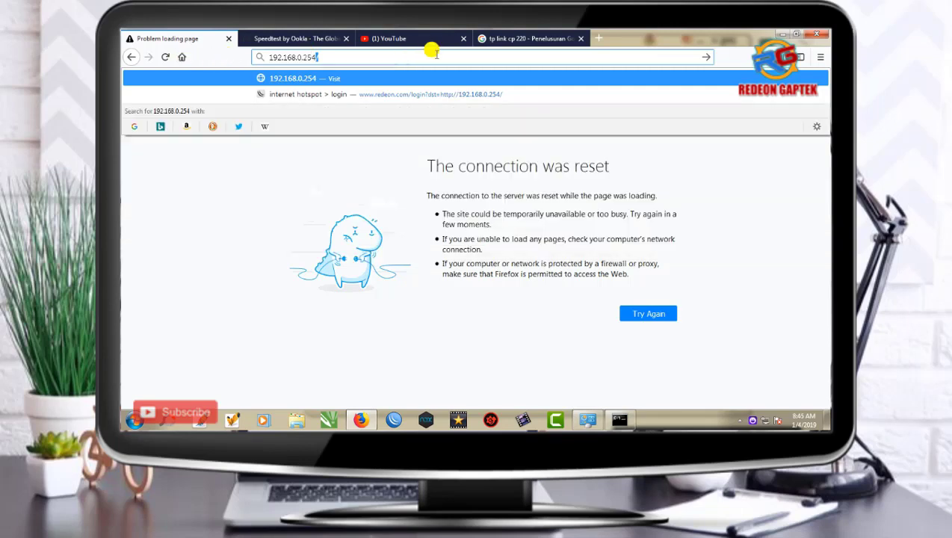
click(522, 38)
scroll(582, 316, down, 5)
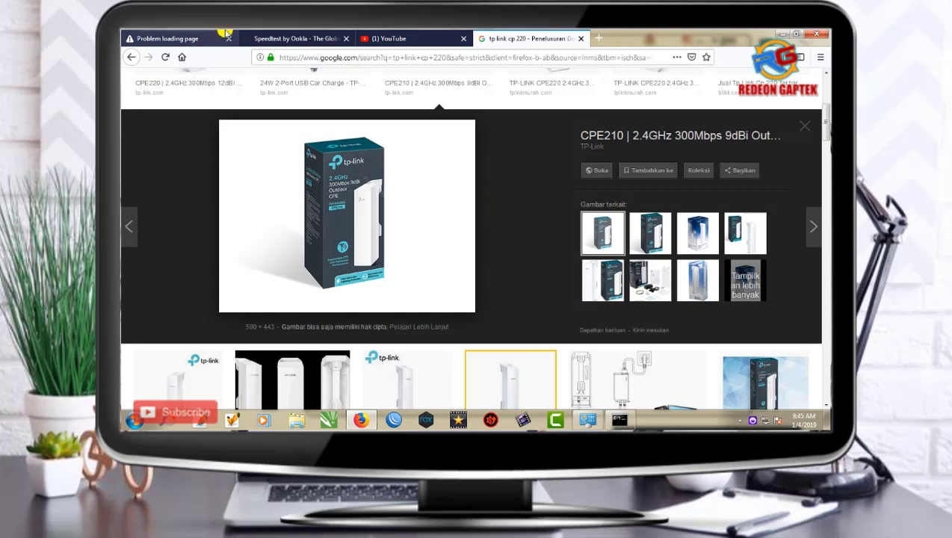
click(157, 37)
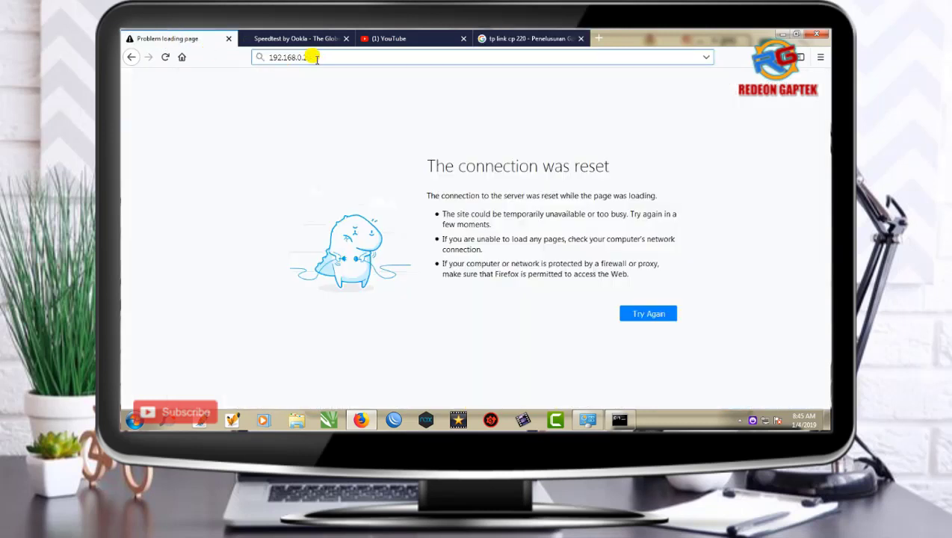
key(Return)
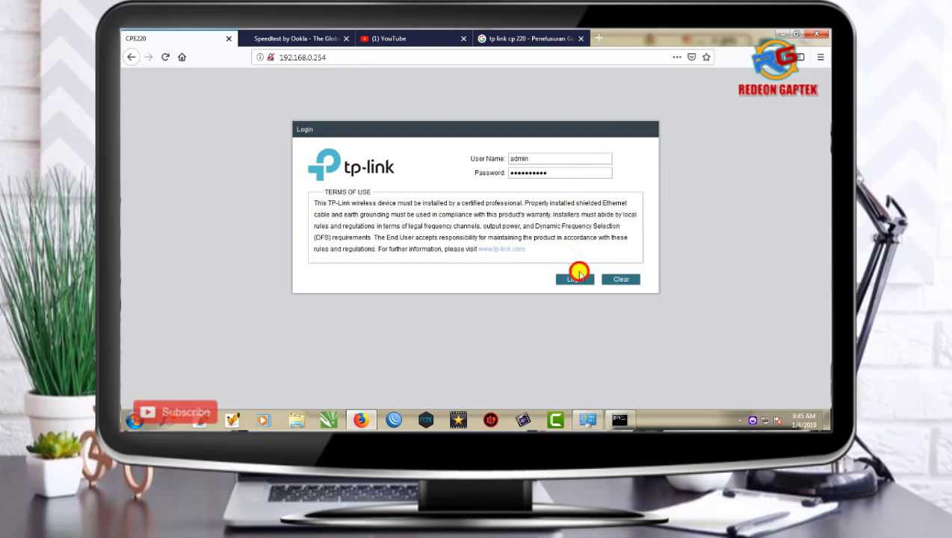
Log in to the CPE220 admin after re-entering the password
click(575, 279)
click(545, 168)
key(ctrl+a)
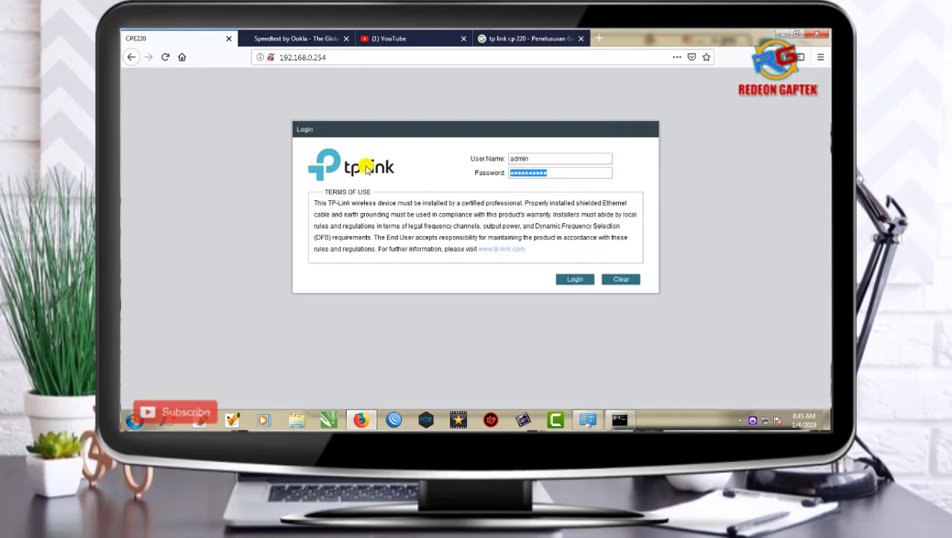
key(Return)
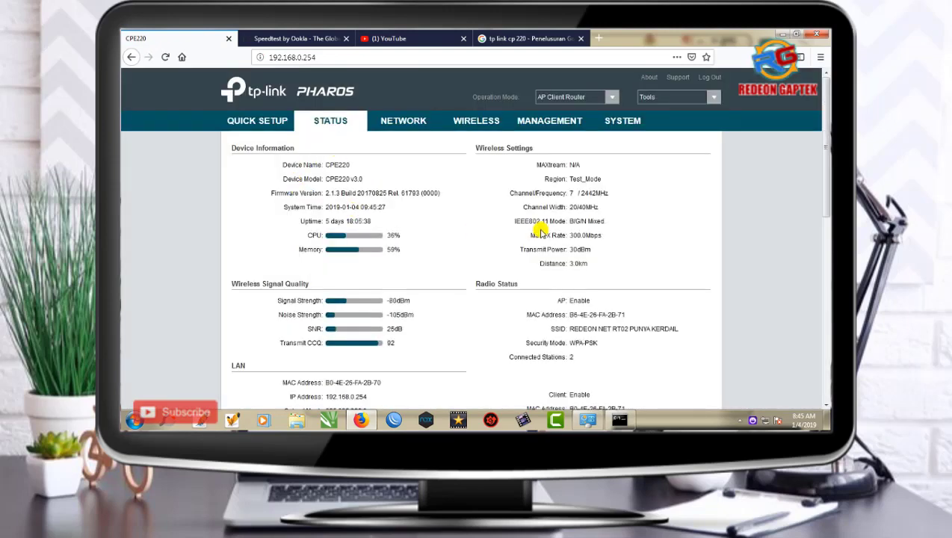
Refresh the Status page and confirm the operation mode stays AP Client Router
scroll(544, 269, down, 5)
scroll(544, 283, down, 3)
key(F5)
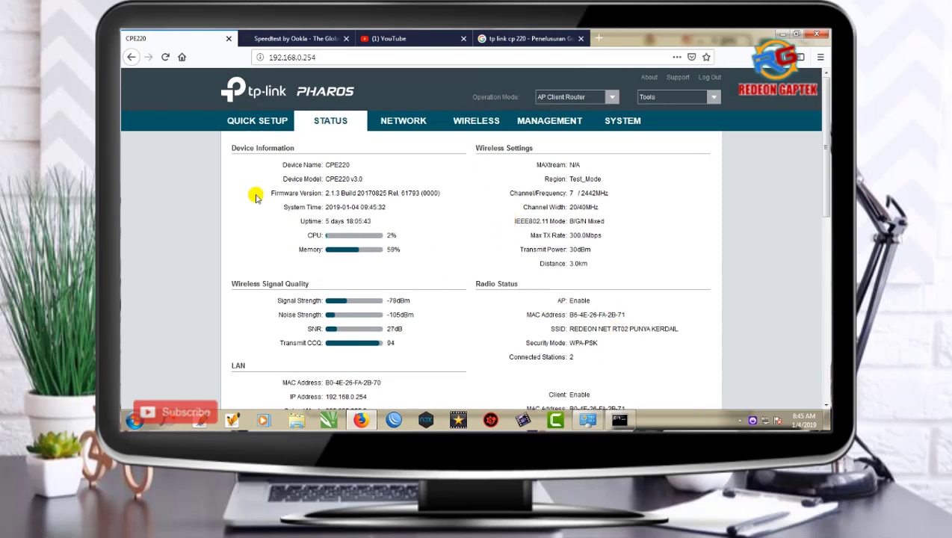
click(612, 97)
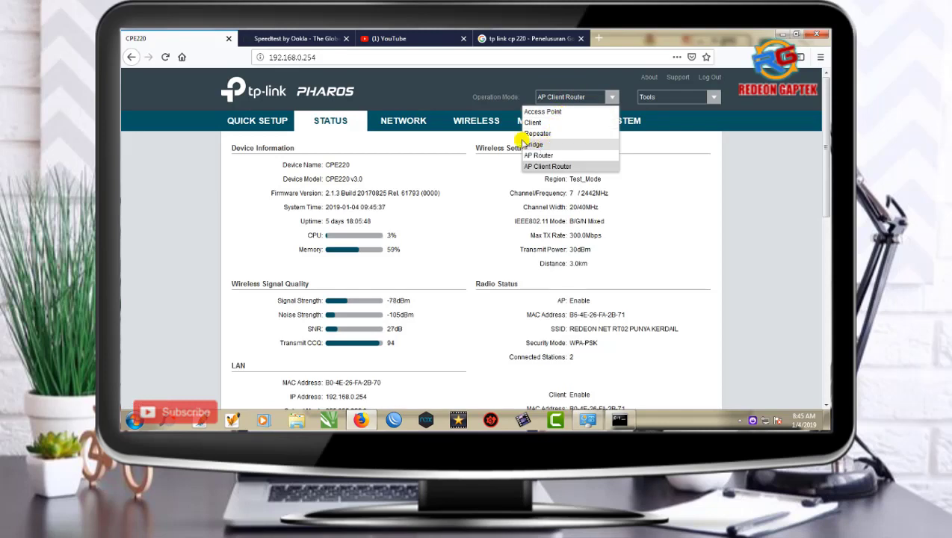
click(520, 199)
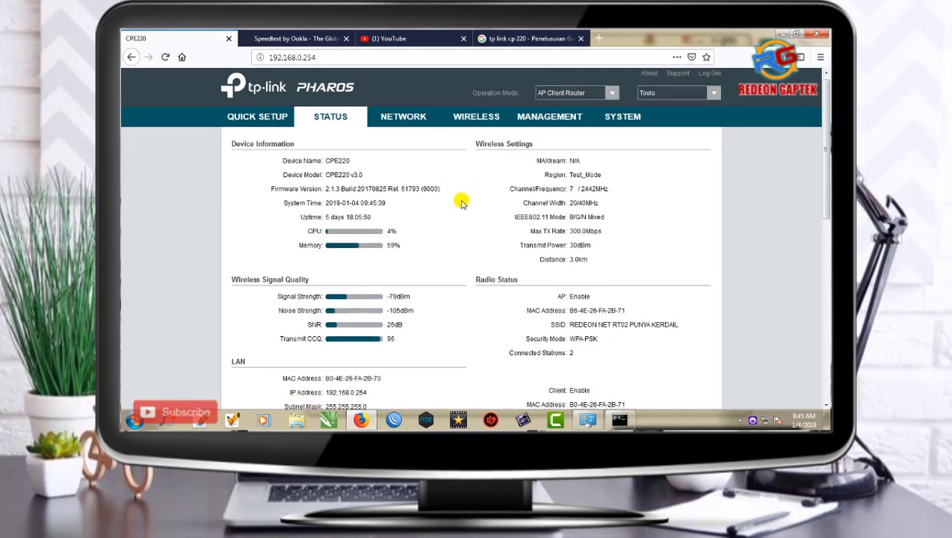
Scroll through the Status details, then show the Network page with WAN Dynamic and LAN 192.168.0.254
scroll(478, 213, down, 2)
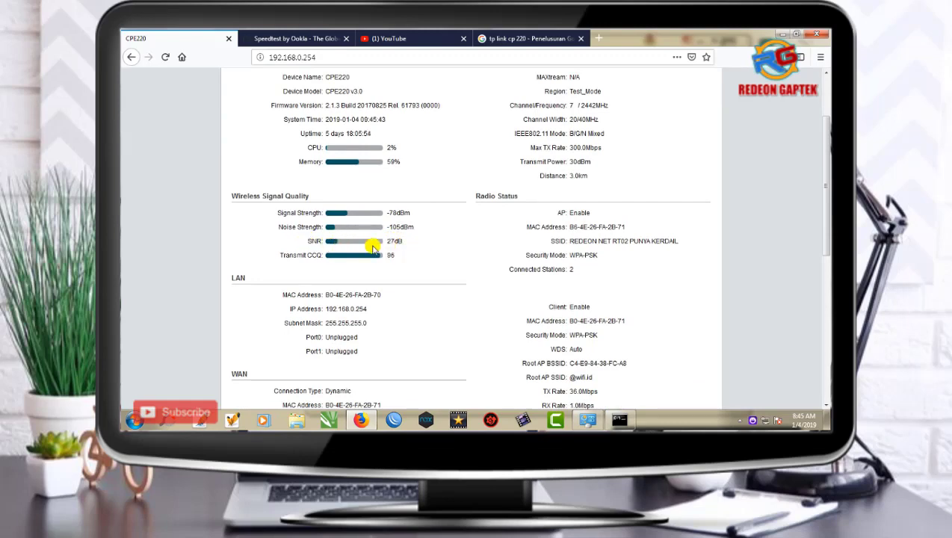
scroll(411, 239, down, 3)
scroll(419, 235, up, 1)
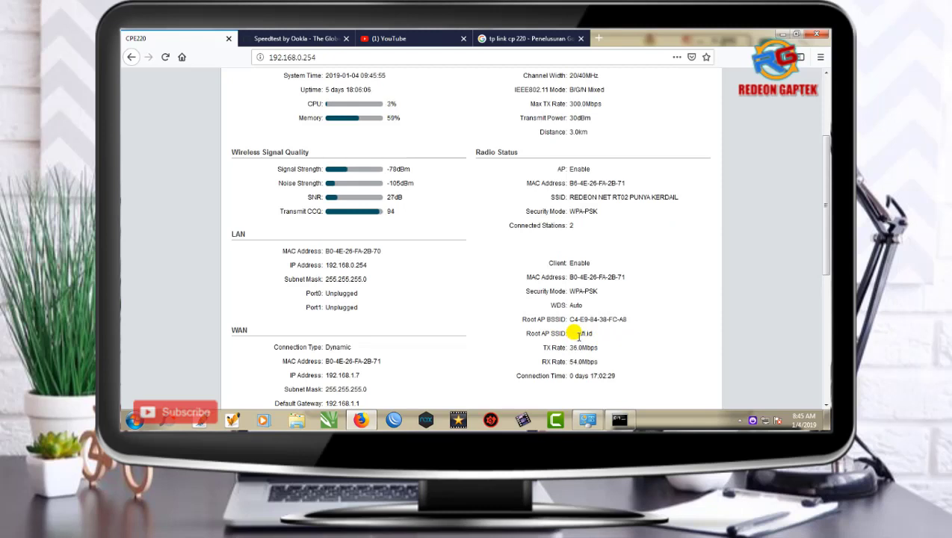
scroll(592, 318, down, 1)
scroll(568, 295, up, 3)
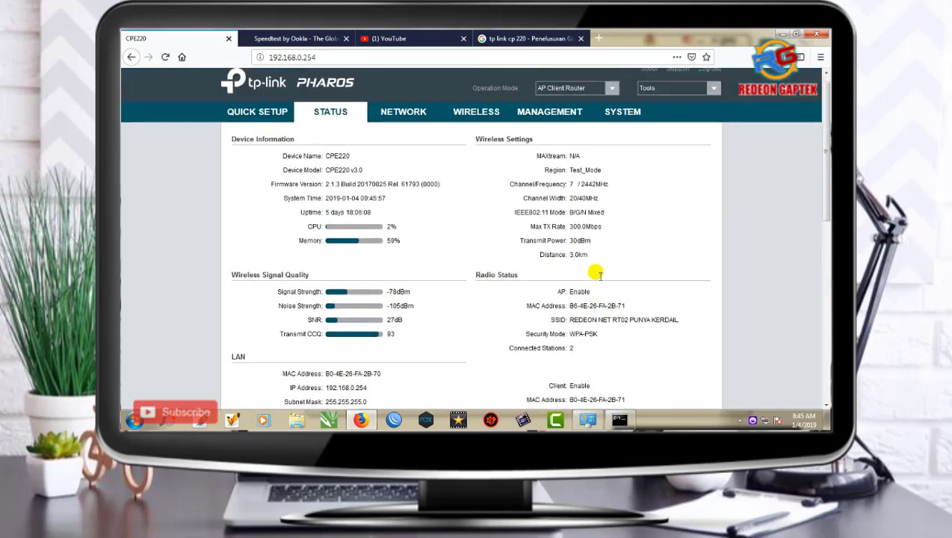
scroll(448, 235, down, 8)
scroll(484, 297, up, 8)
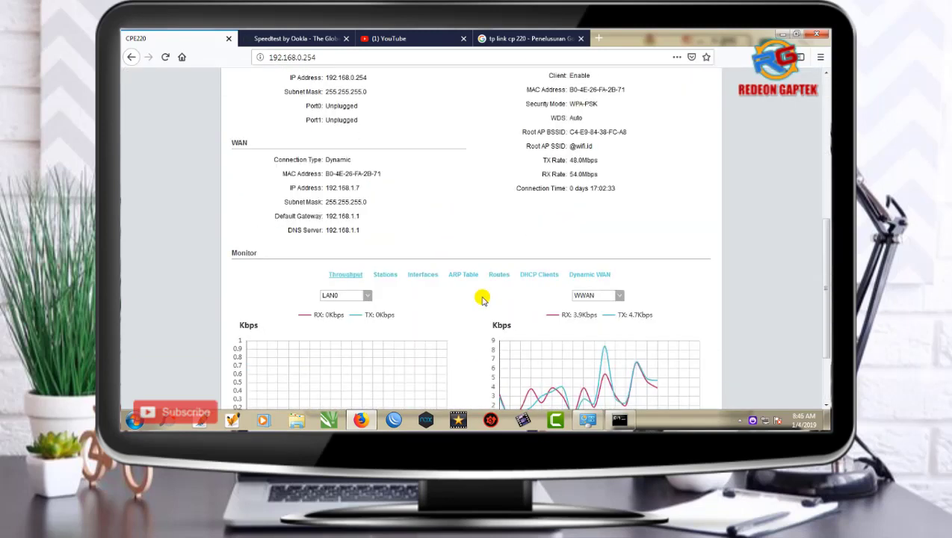
click(389, 118)
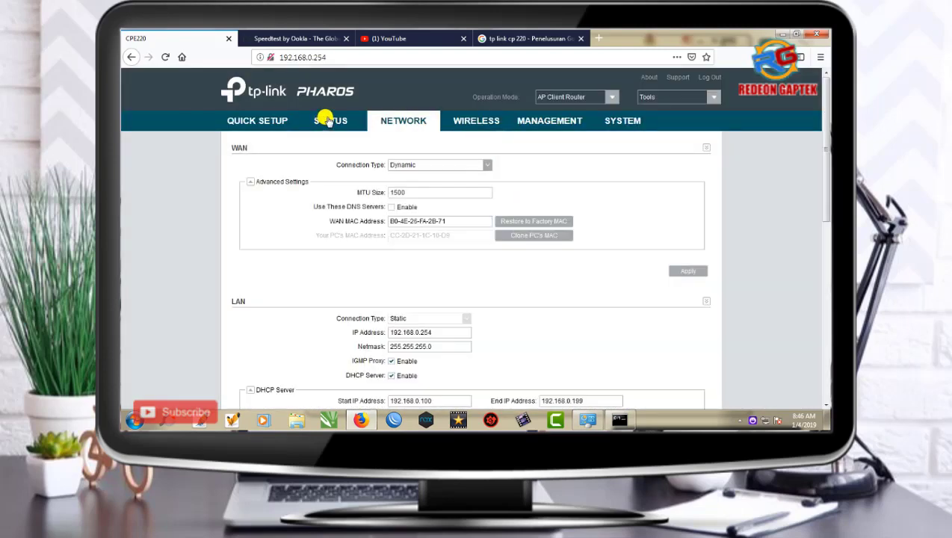
Return to the Network page via Status and Wireless and expand Bandwidth Control (totals 3072/512 kbps)
click(332, 121)
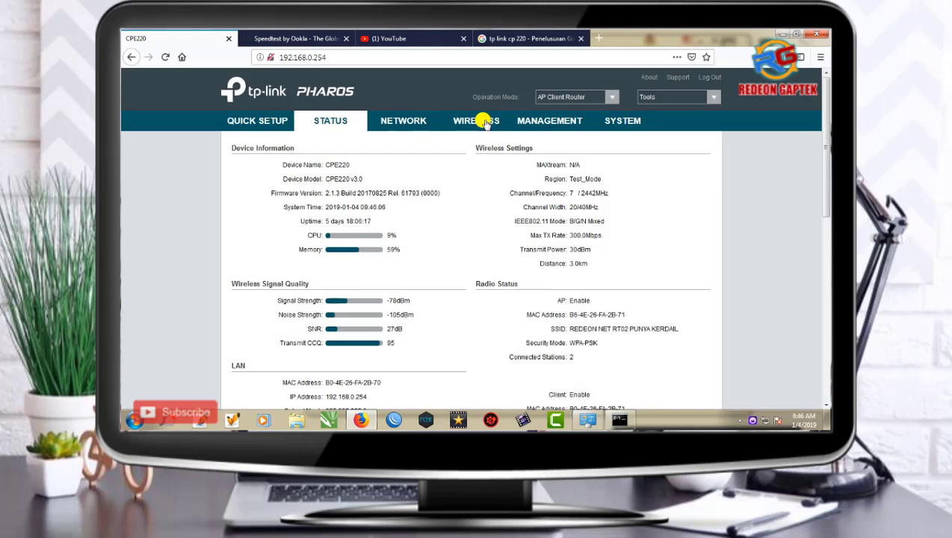
click(484, 122)
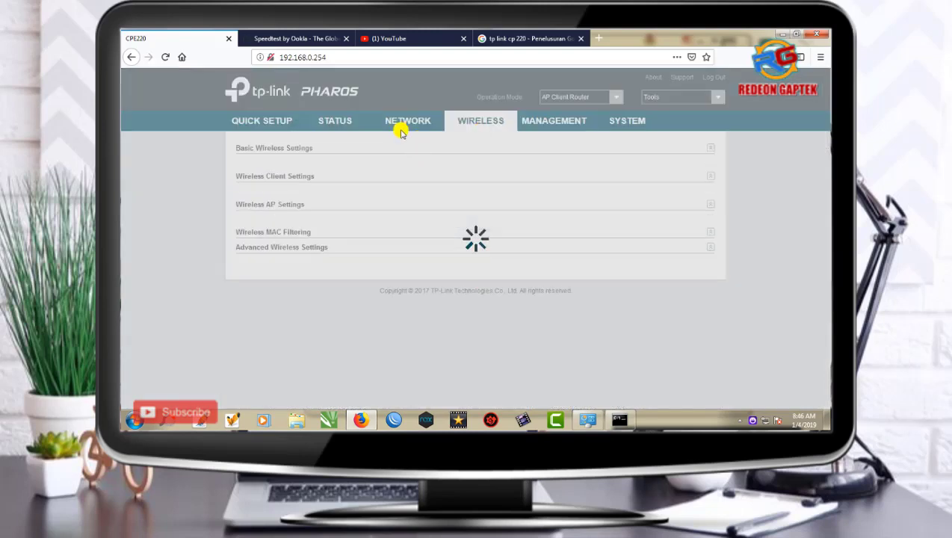
click(402, 123)
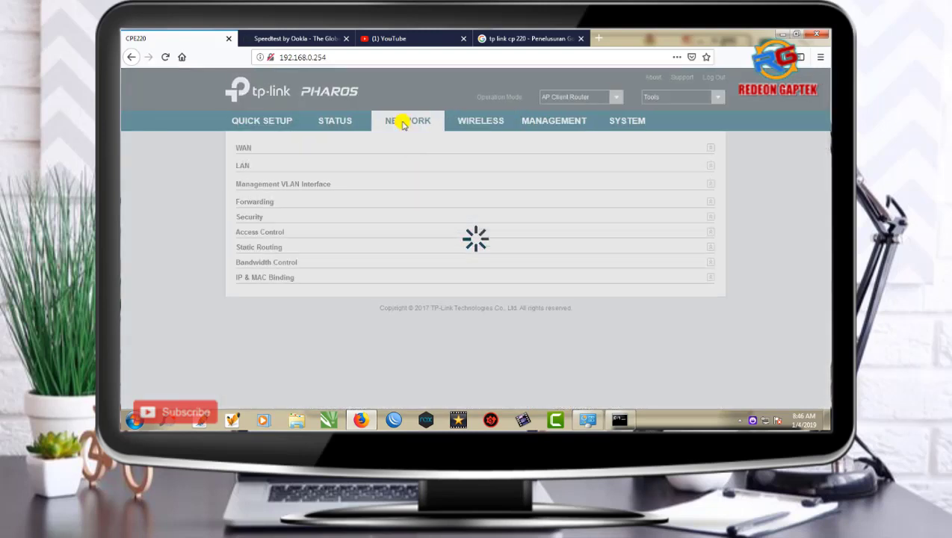
scroll(404, 119, down, 10)
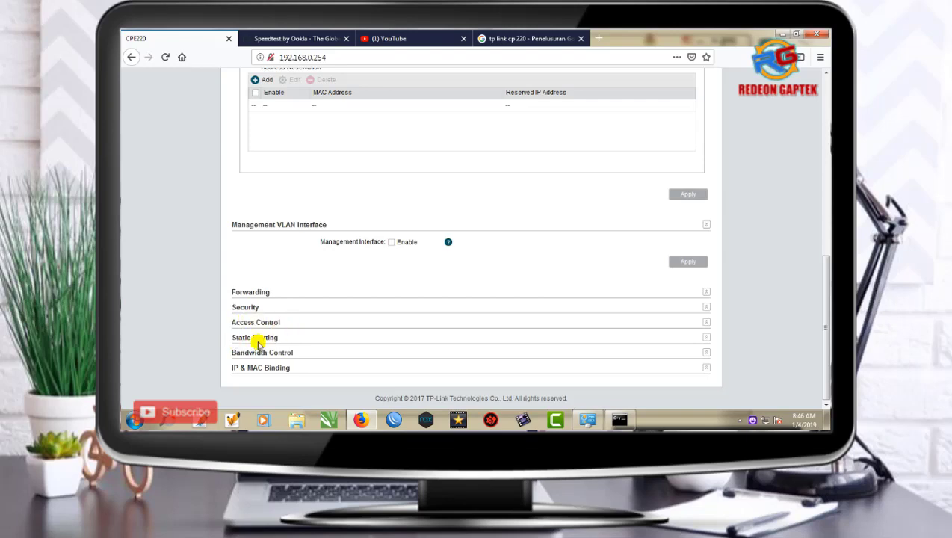
click(706, 351)
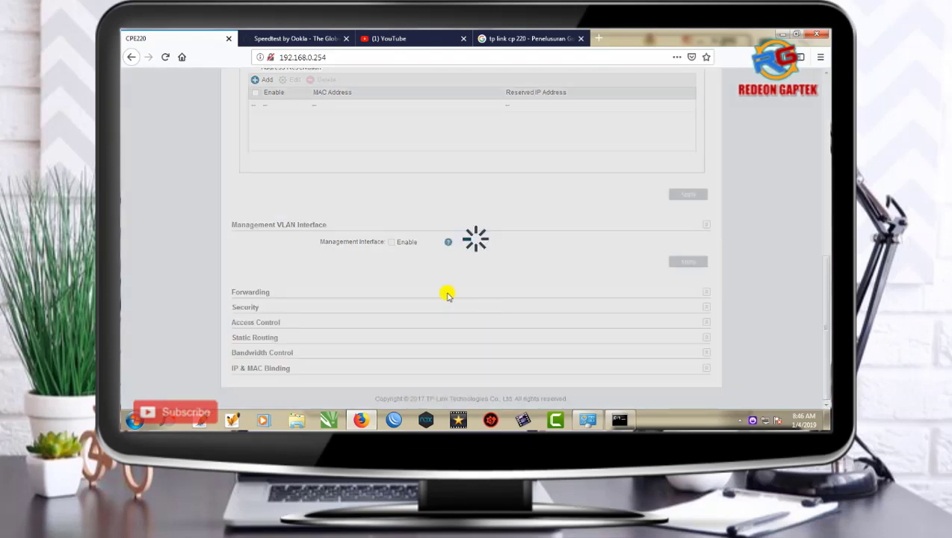
scroll(455, 292, down, 4)
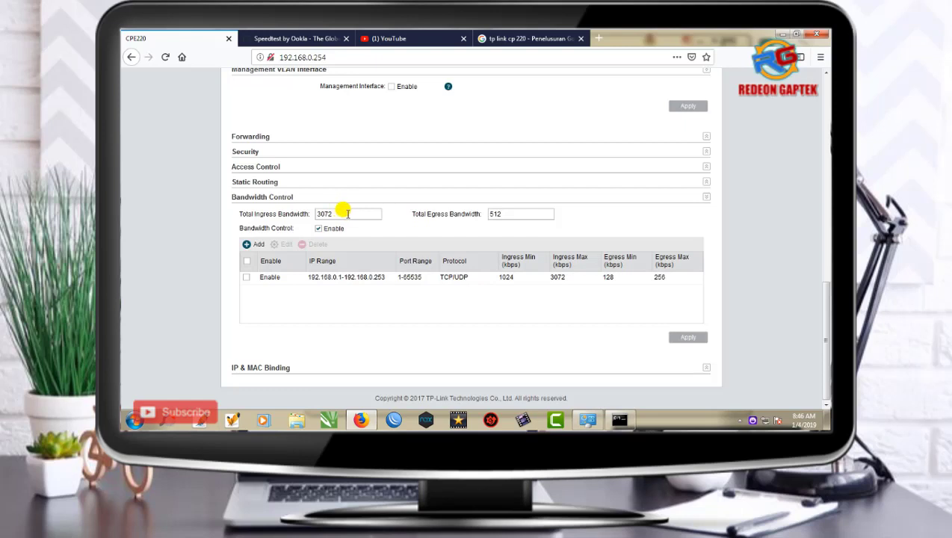
click(342, 214)
click(248, 199)
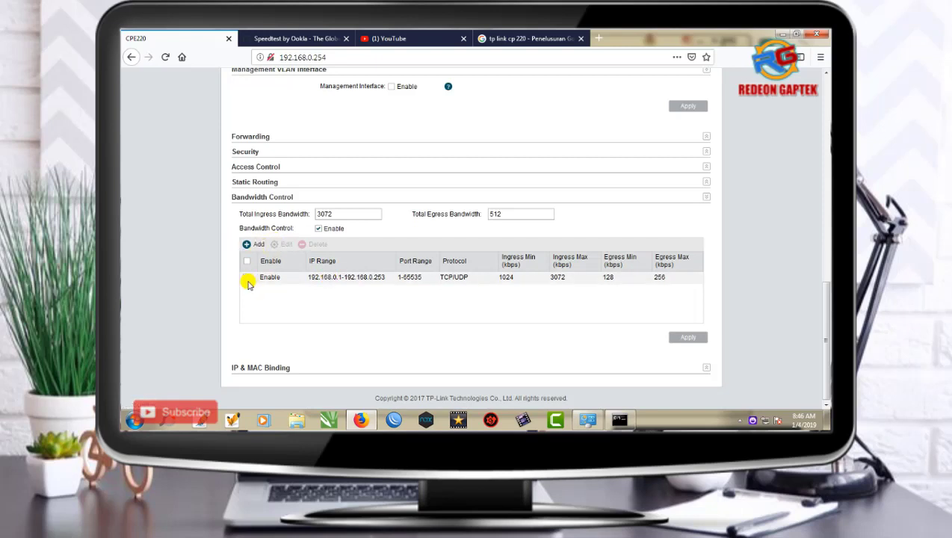
Edit the 192.168.0.1–192.168.0.253 rule with TCP/UDP, ingress 1024/3072 and egress 128/256 kbps, then save
click(247, 278)
click(280, 245)
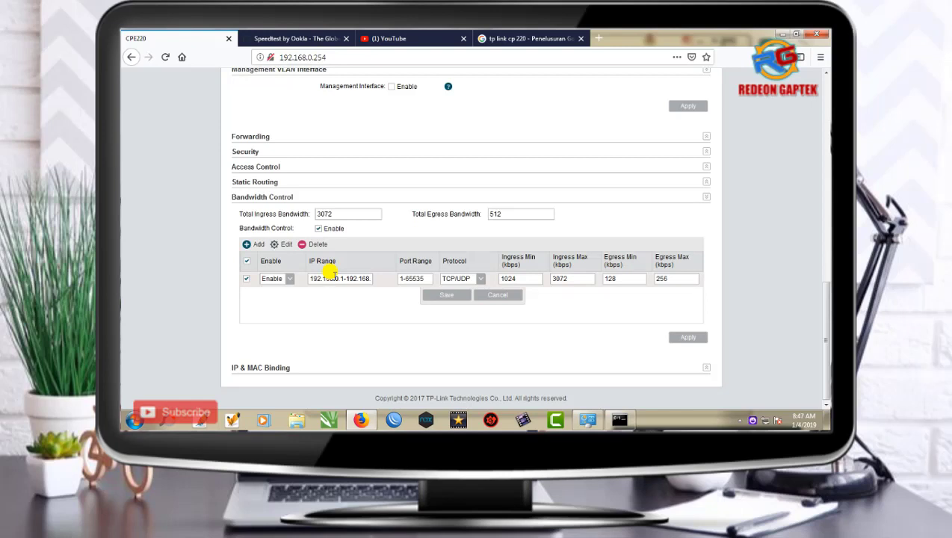
text(0.)
text(253)
click(527, 278)
click(480, 280)
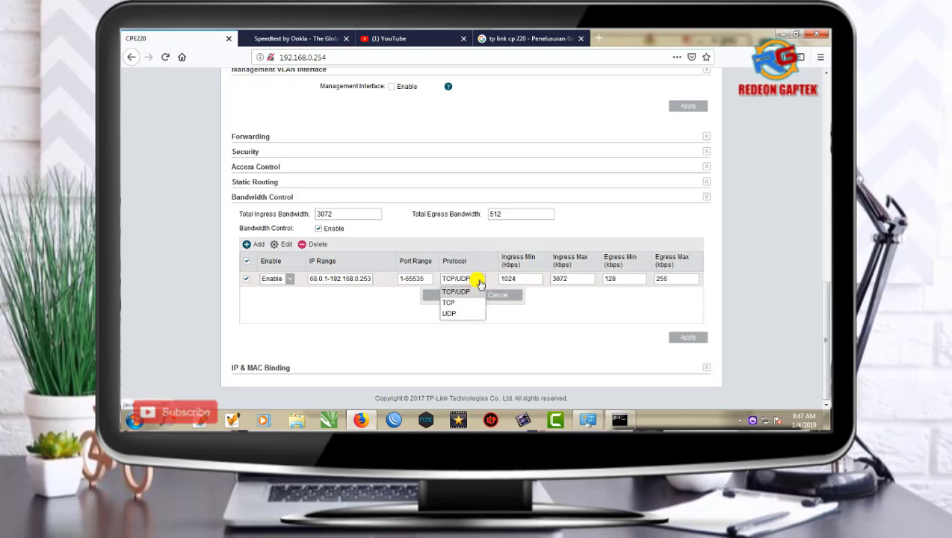
click(479, 280)
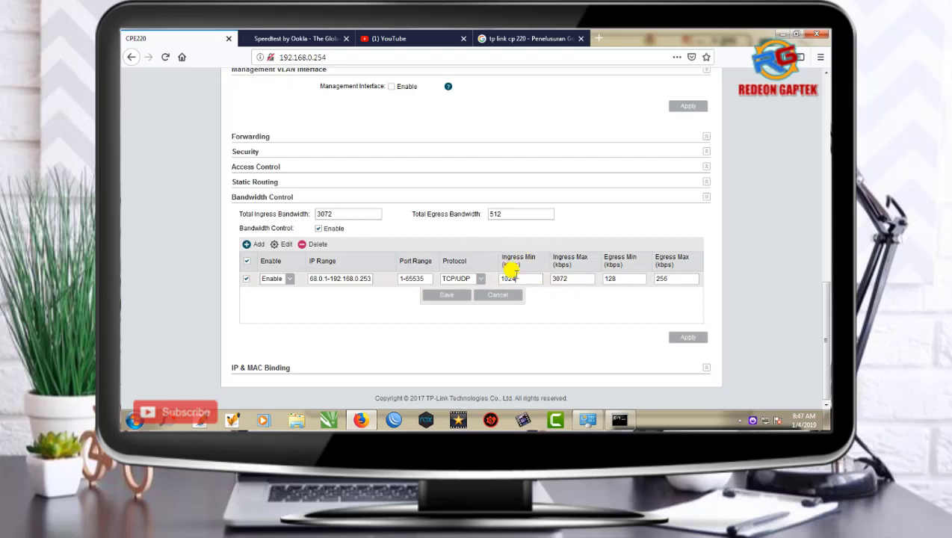
click(517, 276)
click(582, 275)
click(687, 276)
click(449, 295)
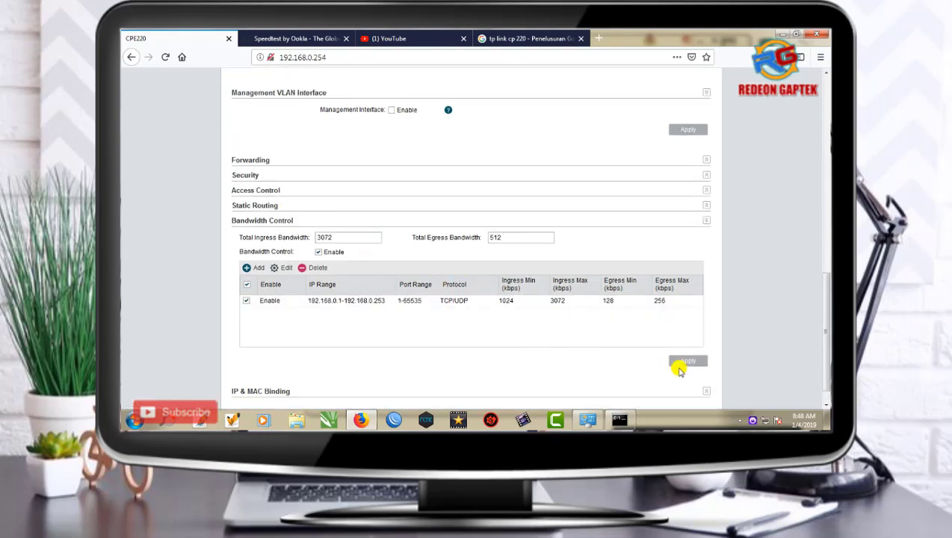
Reload the CPE220 admin and scroll through the Status page details
scroll(458, 312, up, 10)
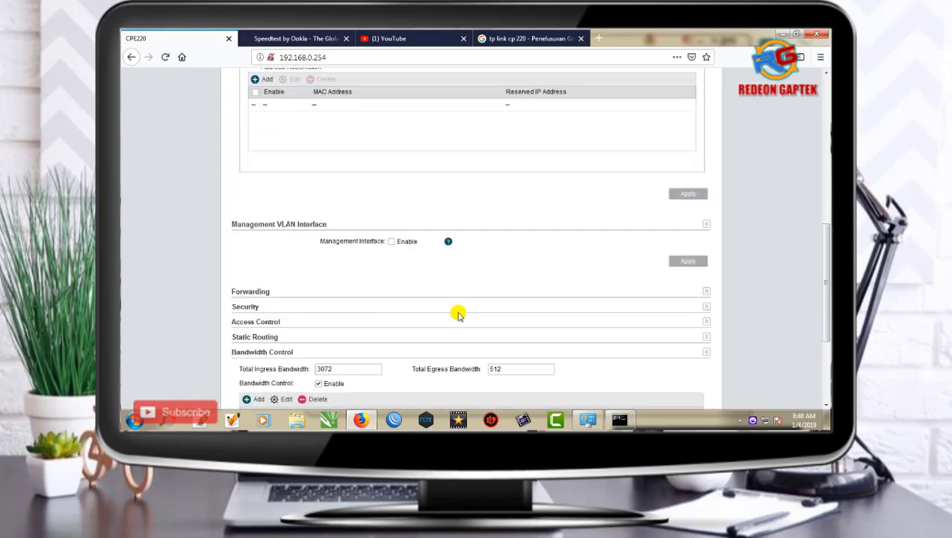
scroll(458, 292, down, 3)
scroll(455, 267, down, 4)
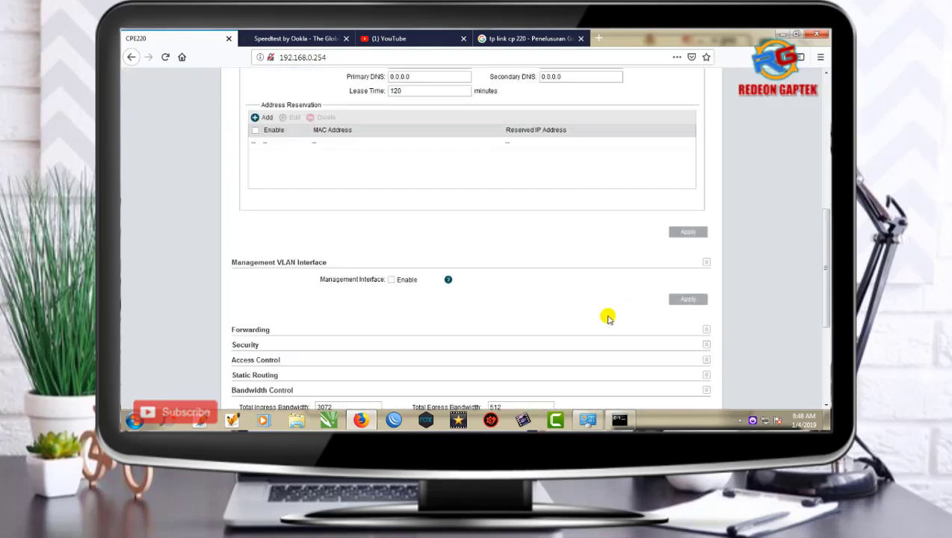
scroll(654, 301, up, 6)
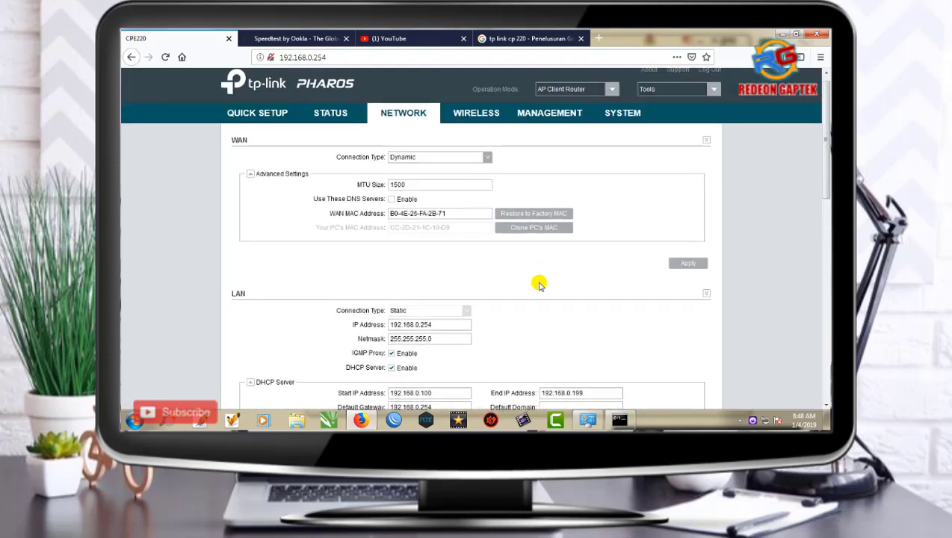
click(165, 56)
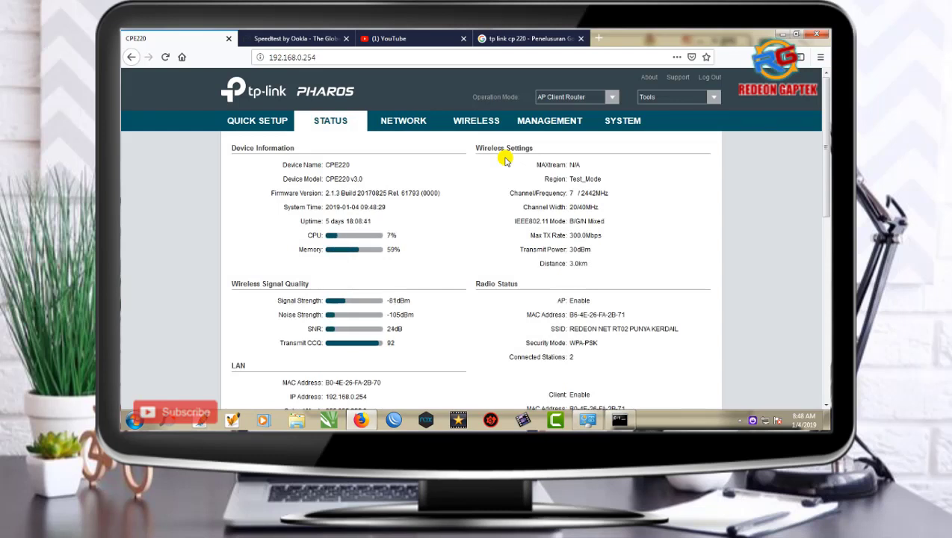
scroll(493, 197, down, 3)
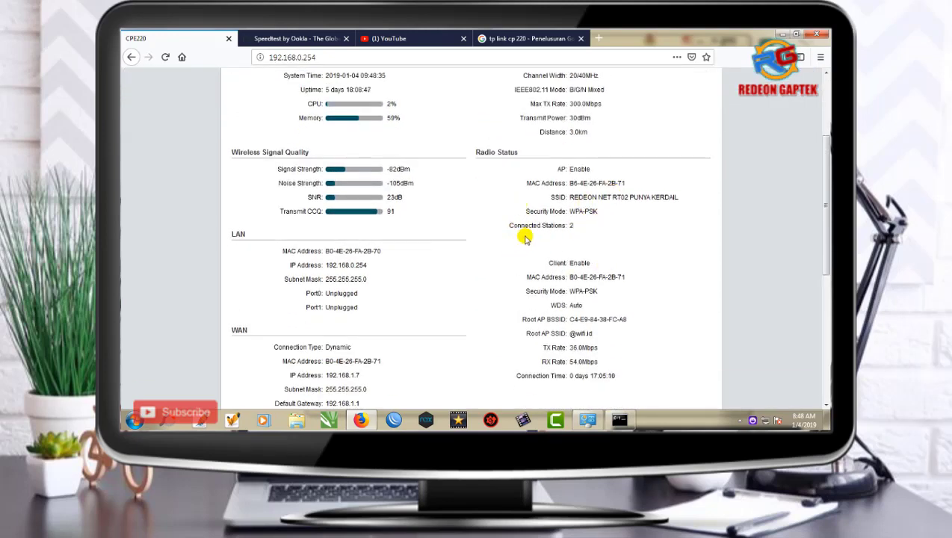
scroll(523, 235, up, 3)
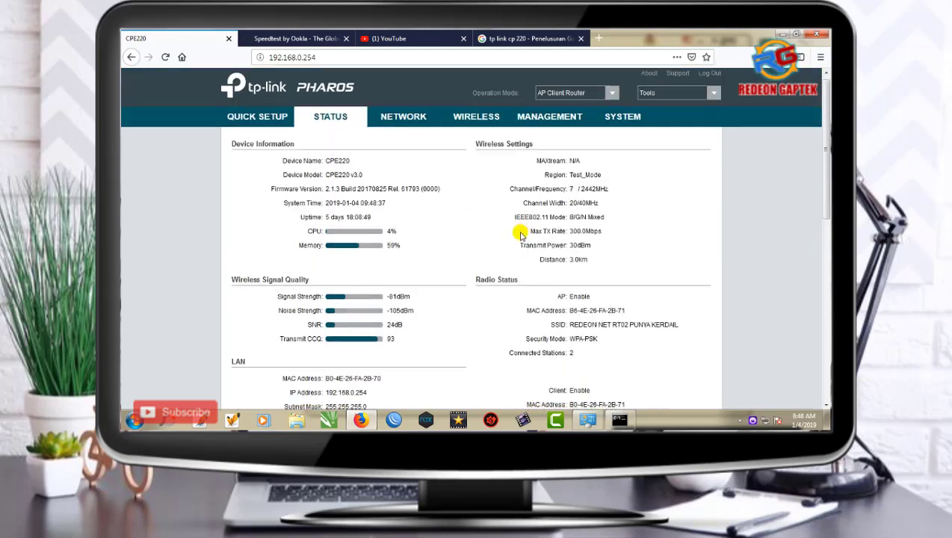
scroll(522, 235, down, 1)
scroll(523, 238, down, 3)
scroll(549, 250, up, 4)
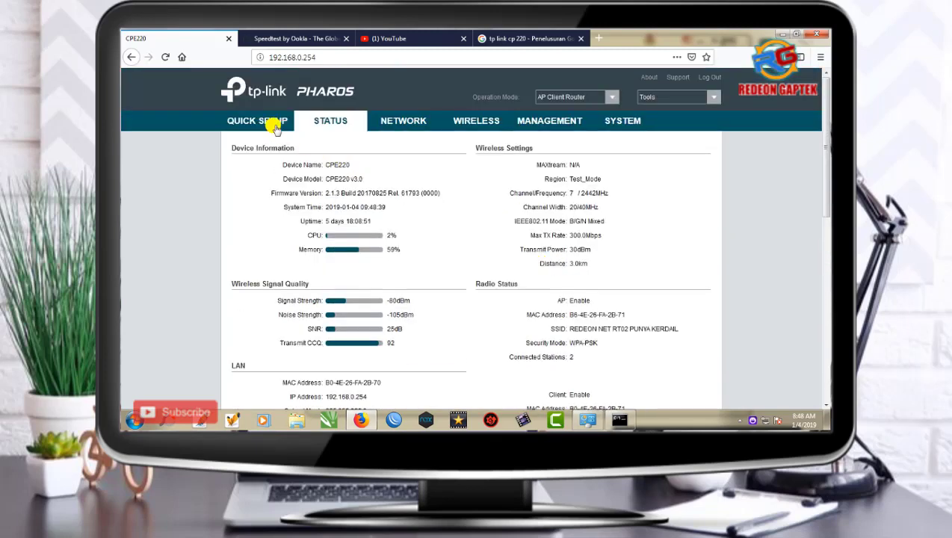
scroll(448, 243, down, 3)
scroll(451, 248, down, 3)
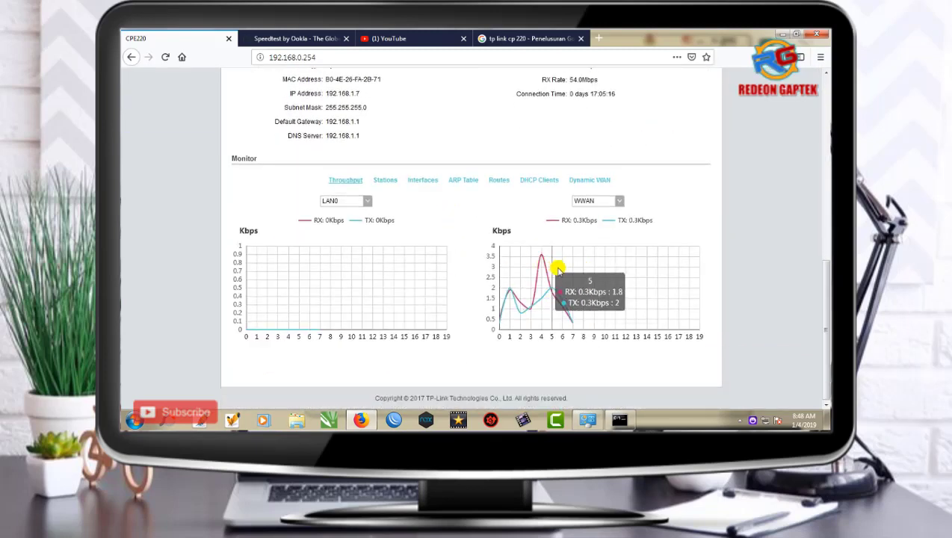
scroll(386, 258, up, 2)
scroll(386, 257, up, 3)
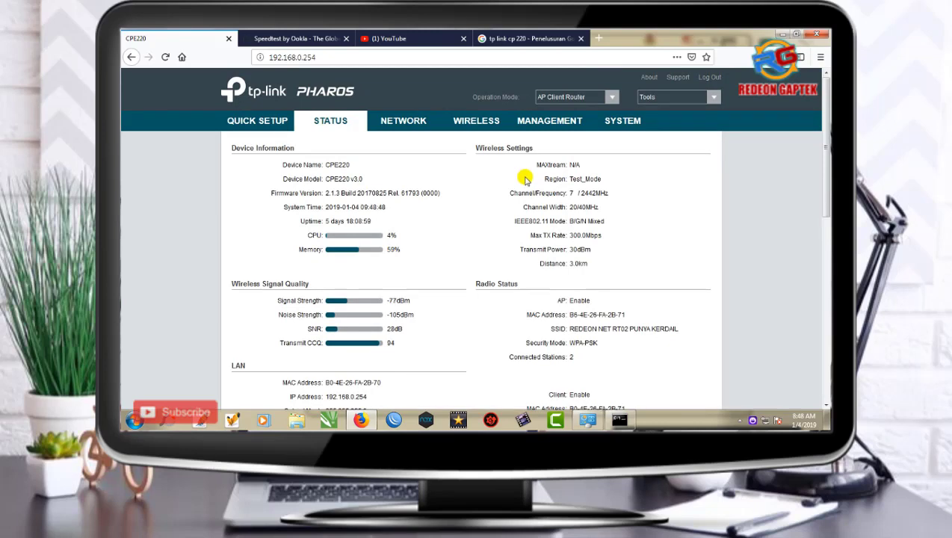
scroll(521, 183, down, 3)
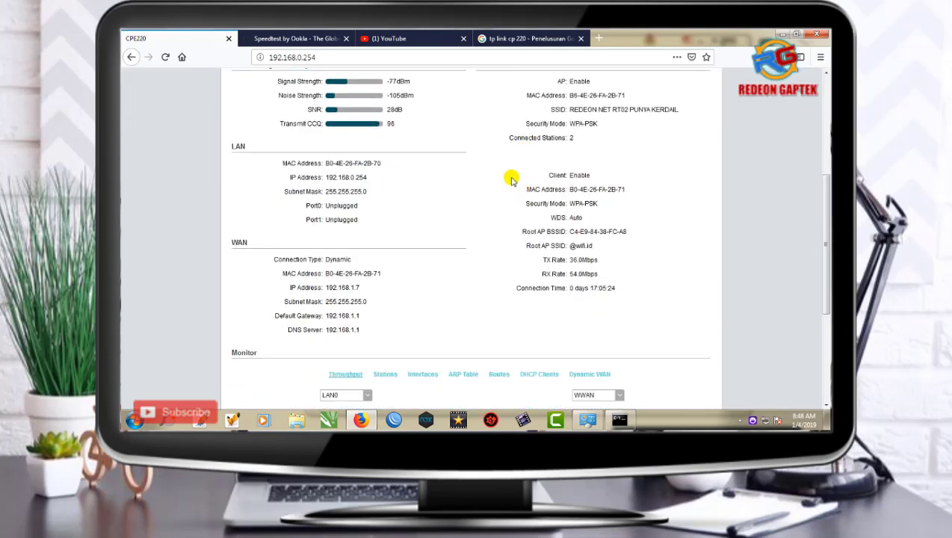
scroll(511, 180, up, 3)
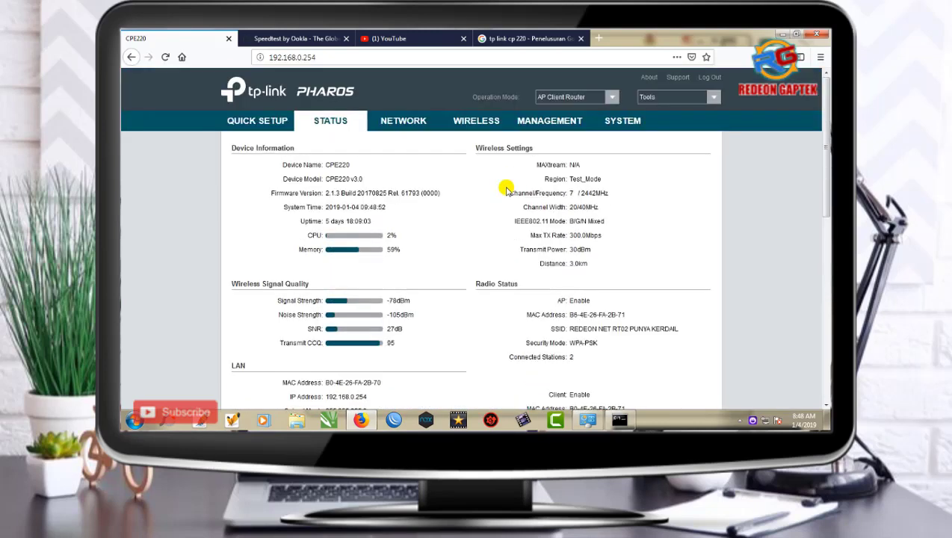
Check the operation mode, System, Wireless and Network pages, then return to the Speedtest tab
click(260, 123)
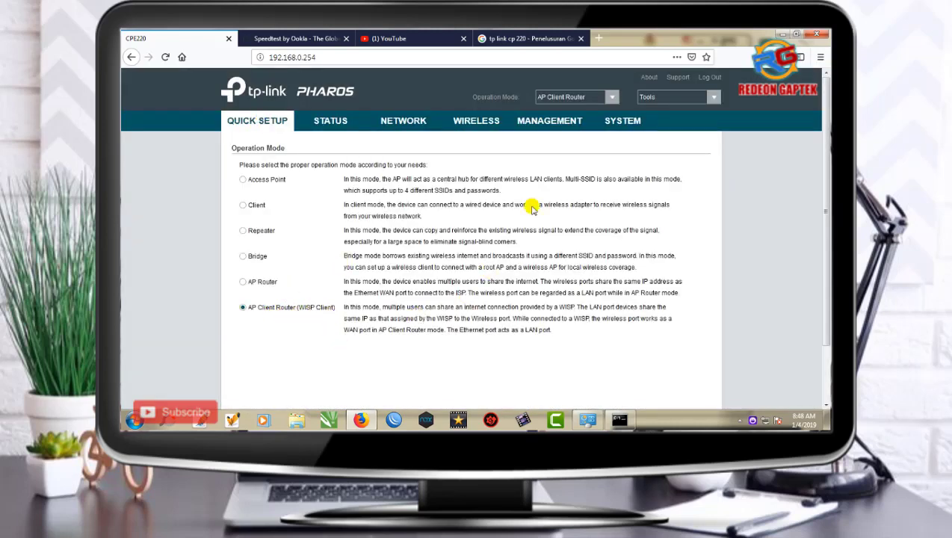
click(641, 123)
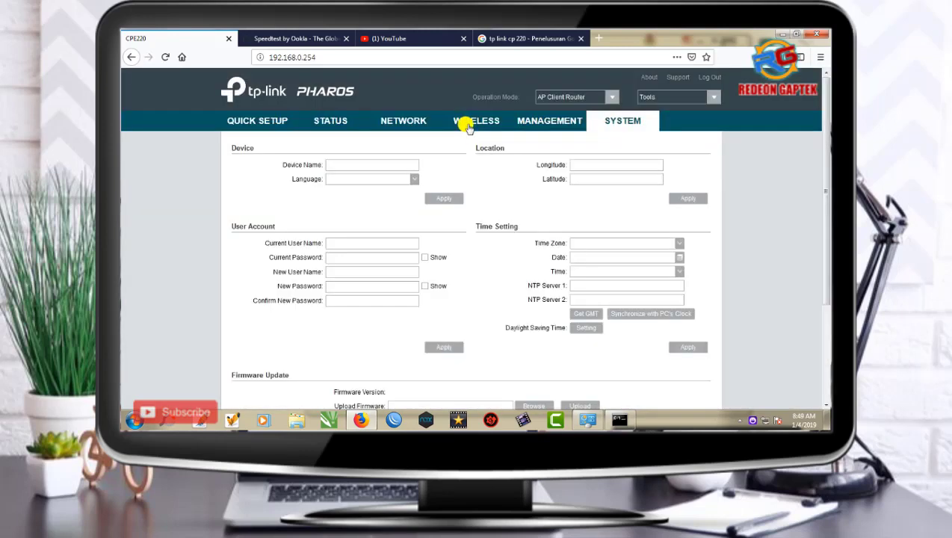
click(464, 121)
click(409, 127)
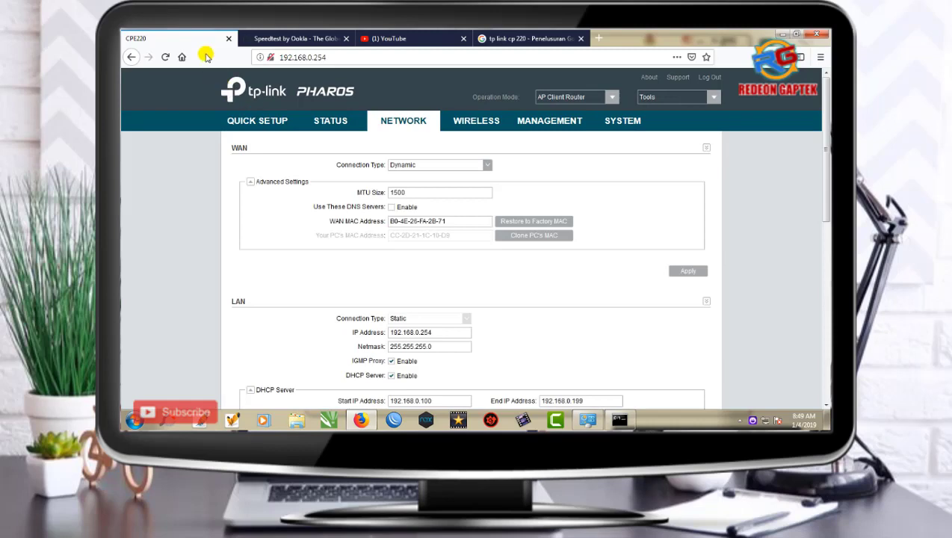
click(299, 36)
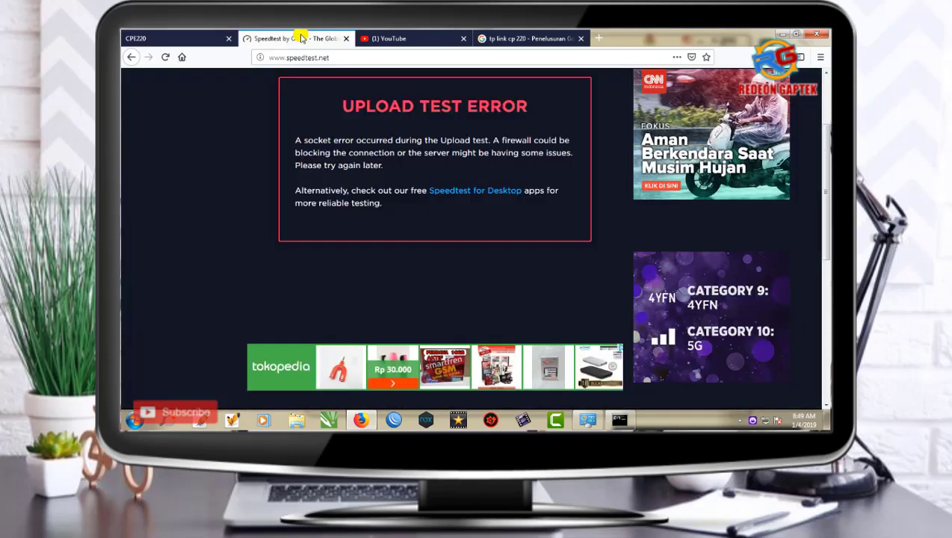
Load 192.168.2.1 in the second tab (Internal Server Error) and bring Network Connections forward
click(313, 54)
text(192.168.2.1/)
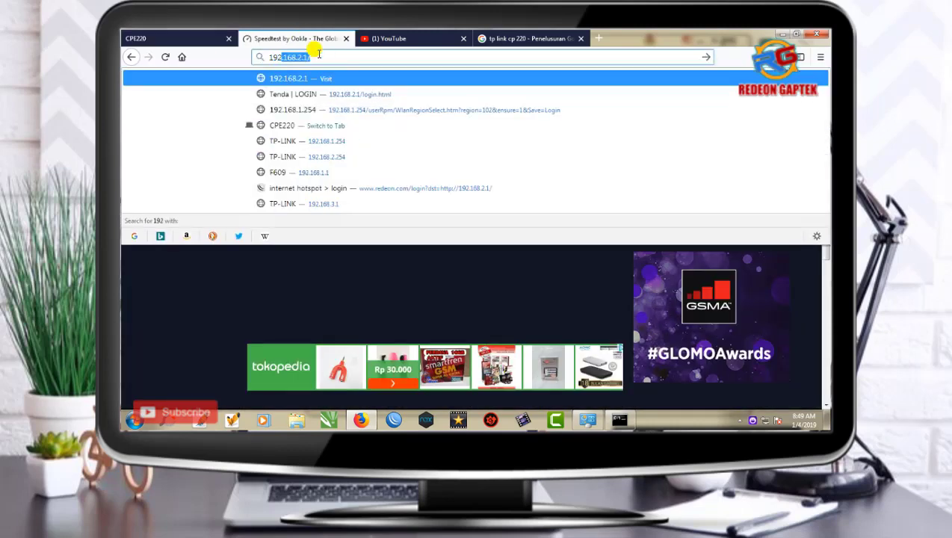
key(Return)
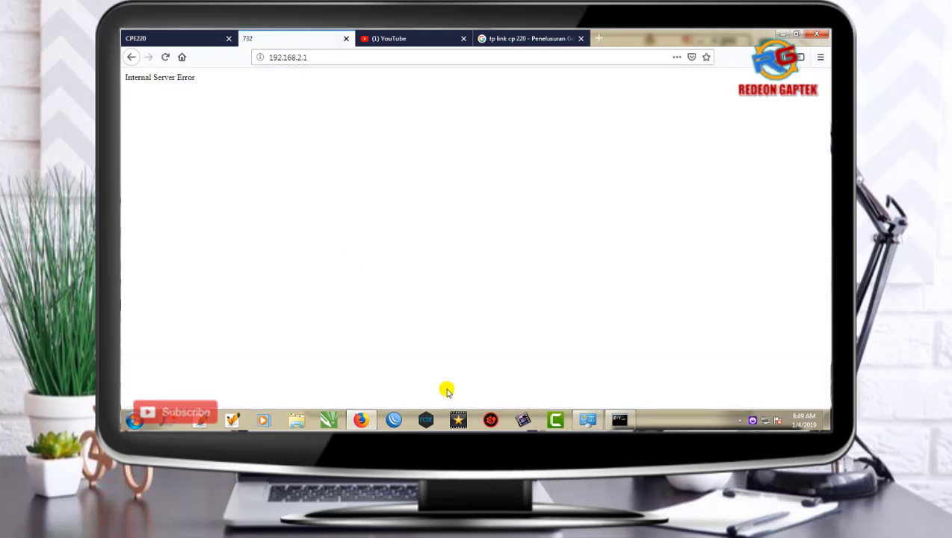
click(587, 419)
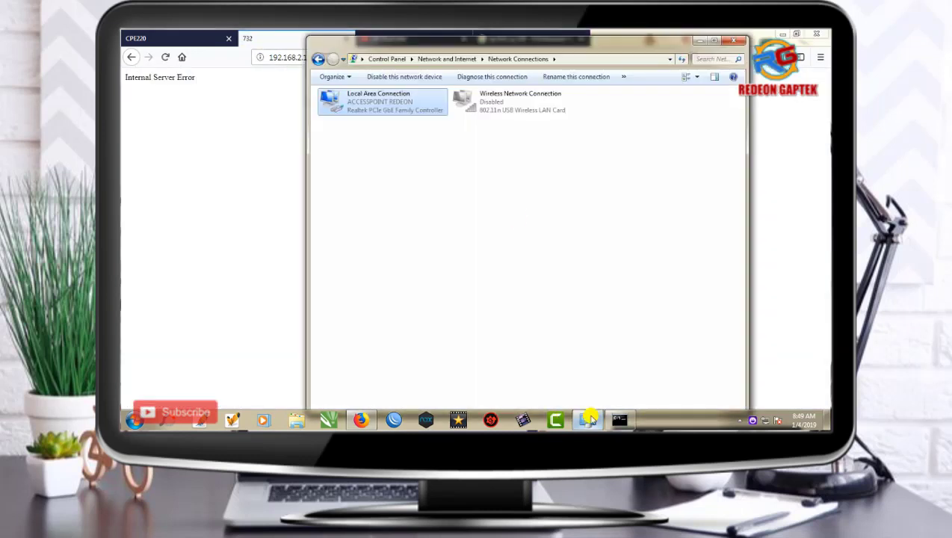
Set Local Area Connection to static IPv4 192.168.2.10, mask 255.255.255.0, then return to Firefox
right_click(378, 114)
click(418, 210)
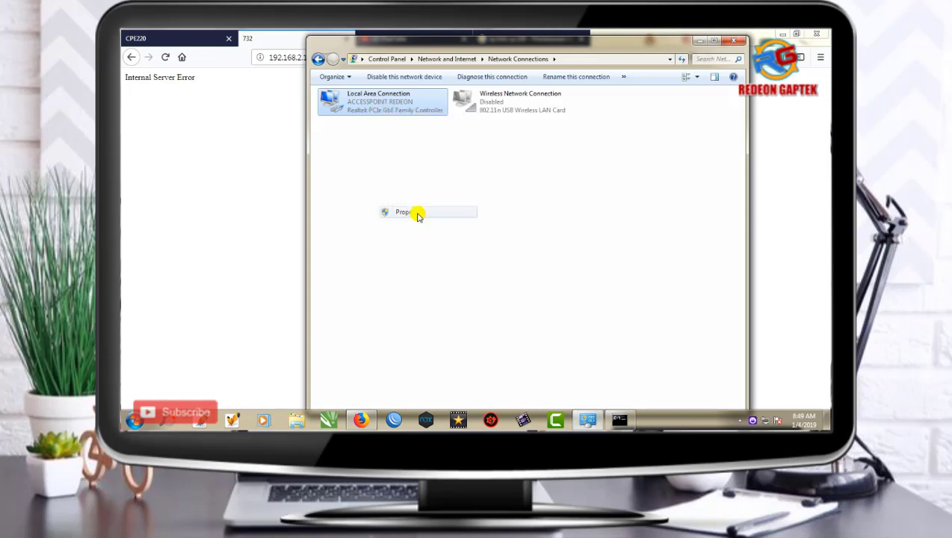
click(441, 213)
click(440, 205)
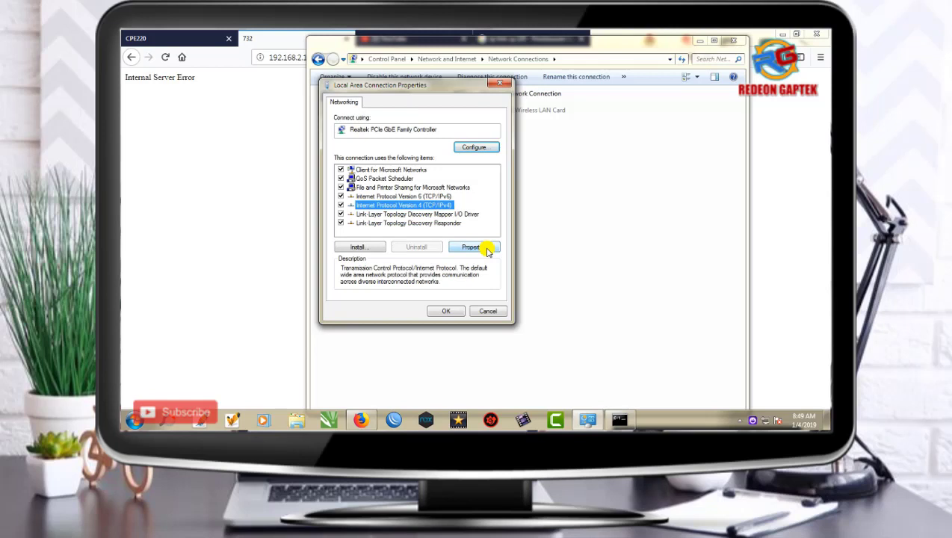
click(487, 251)
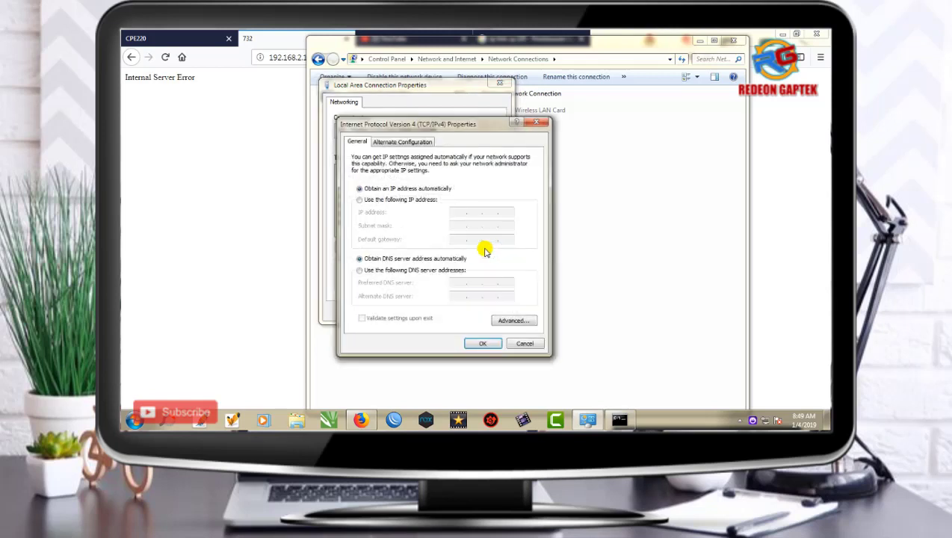
click(419, 199)
text(192 . 168 . 2 . 10)
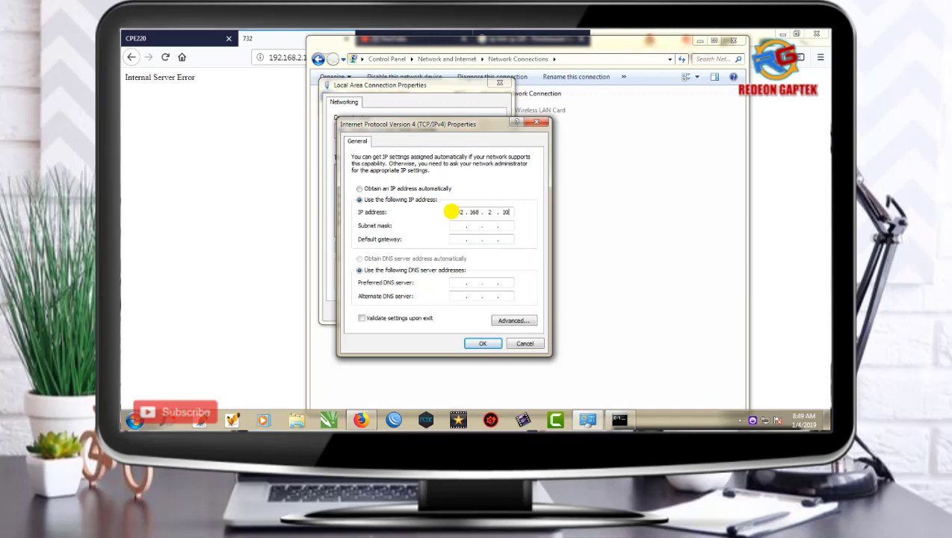
key(Tab)
click(482, 343)
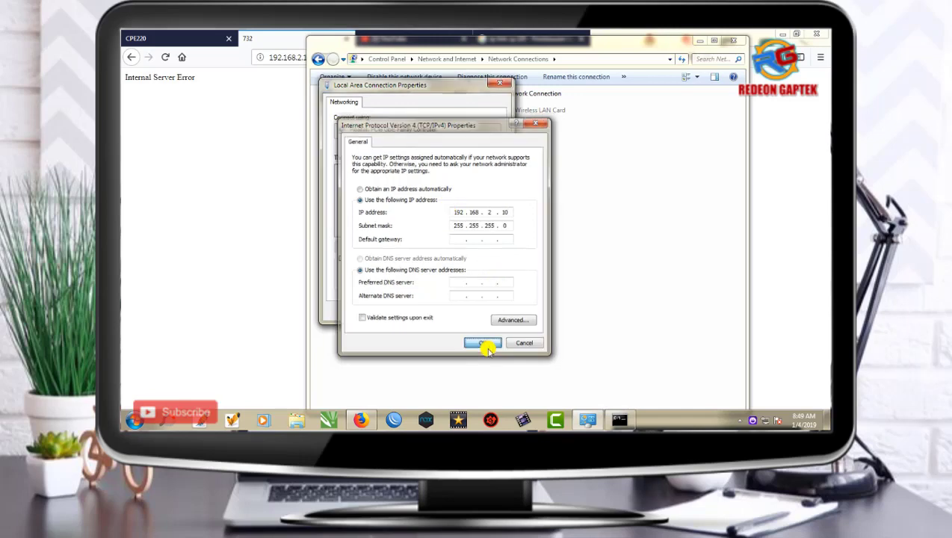
click(445, 311)
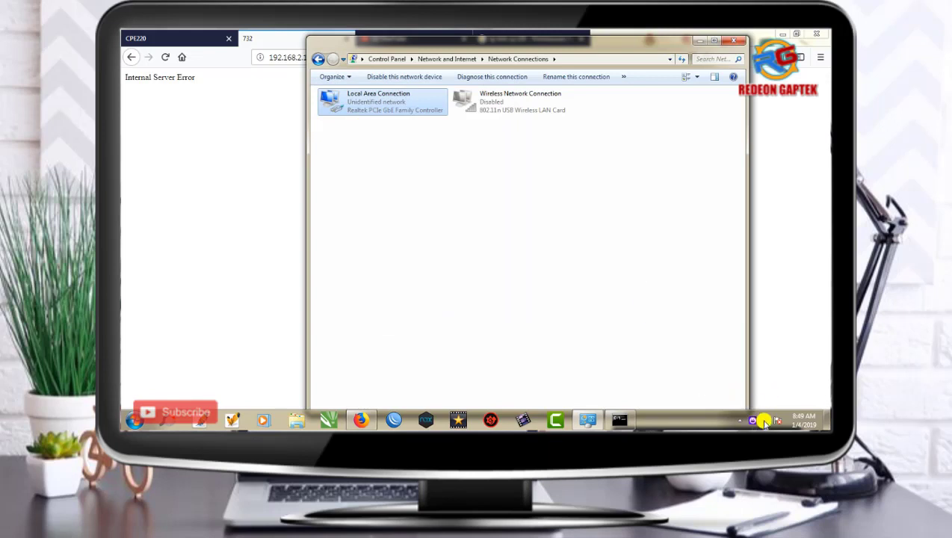
click(275, 136)
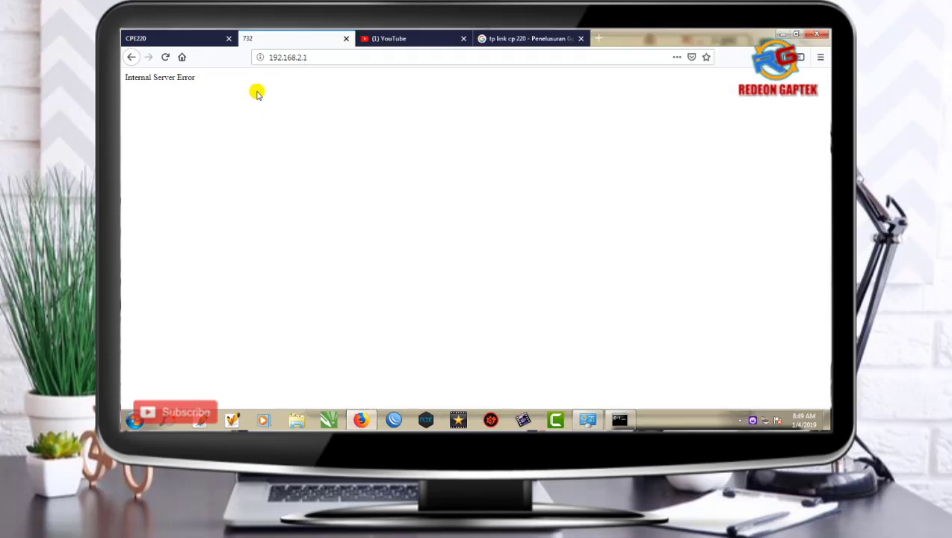
Reload the Tenda CPE admin and look through its LAN and basic wireless settings
click(164, 60)
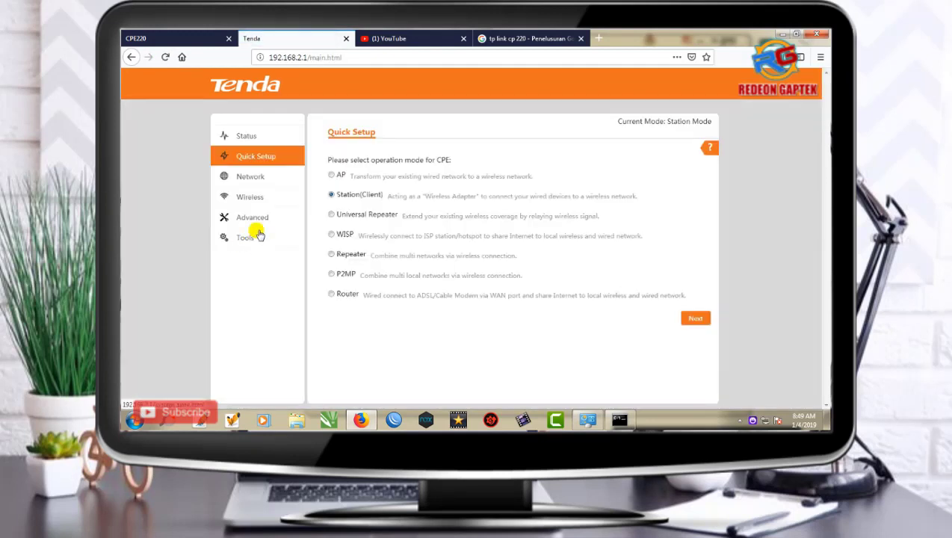
click(263, 179)
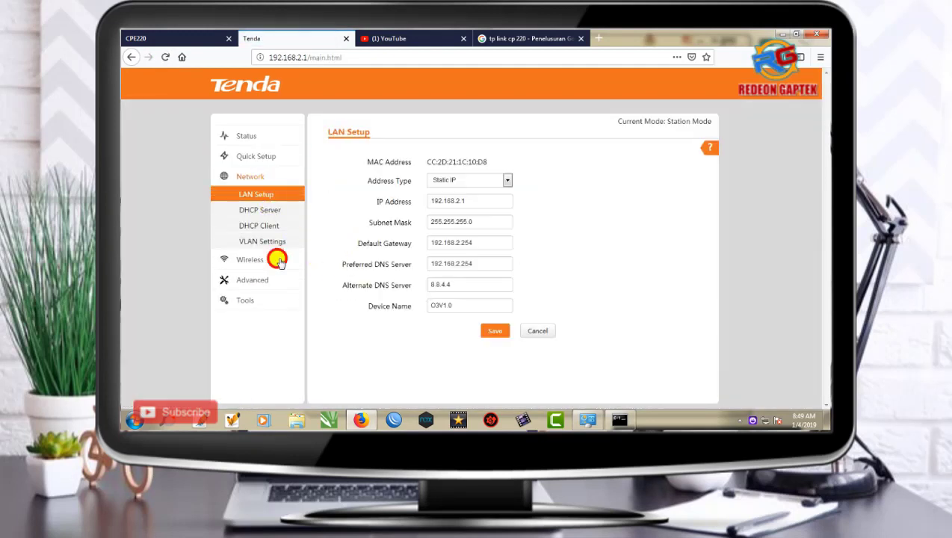
click(273, 257)
scroll(288, 272, down, 2)
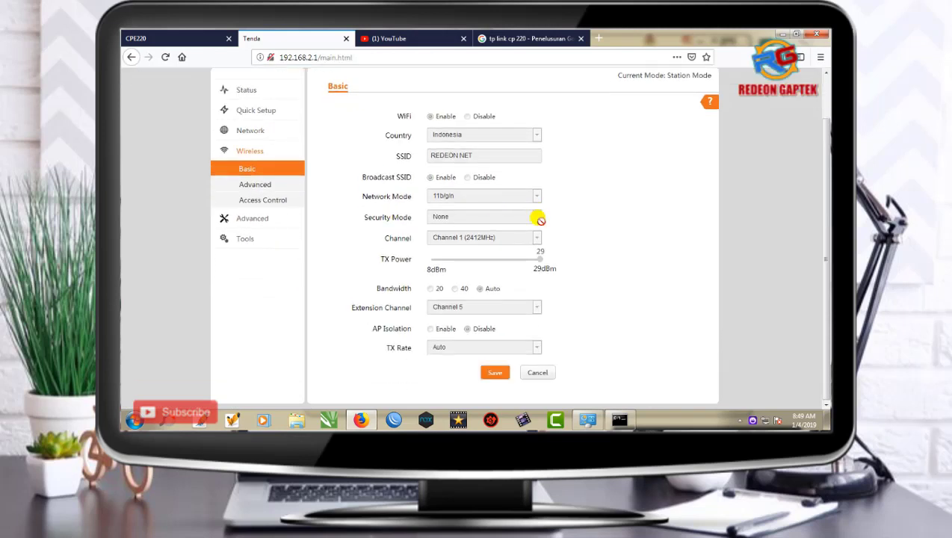
scroll(276, 104, up, 2)
View the Tenda Status page showing Station mode linked at about -68 dBm, then bring up the screen recorder
click(247, 136)
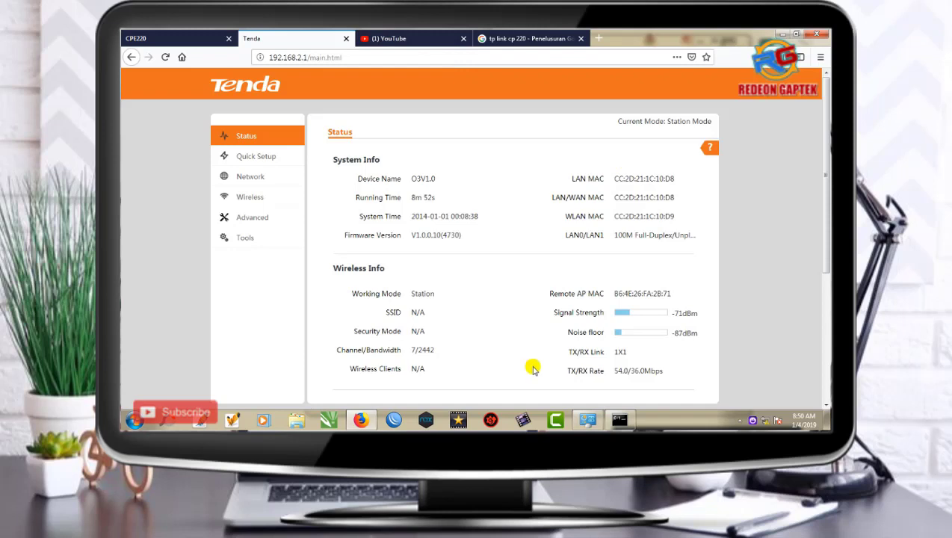
click(739, 419)
click(763, 349)
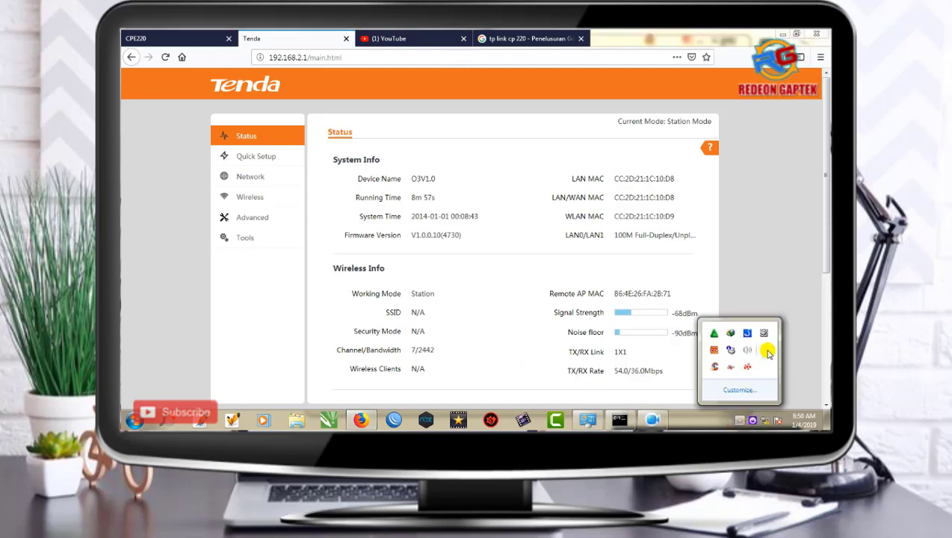